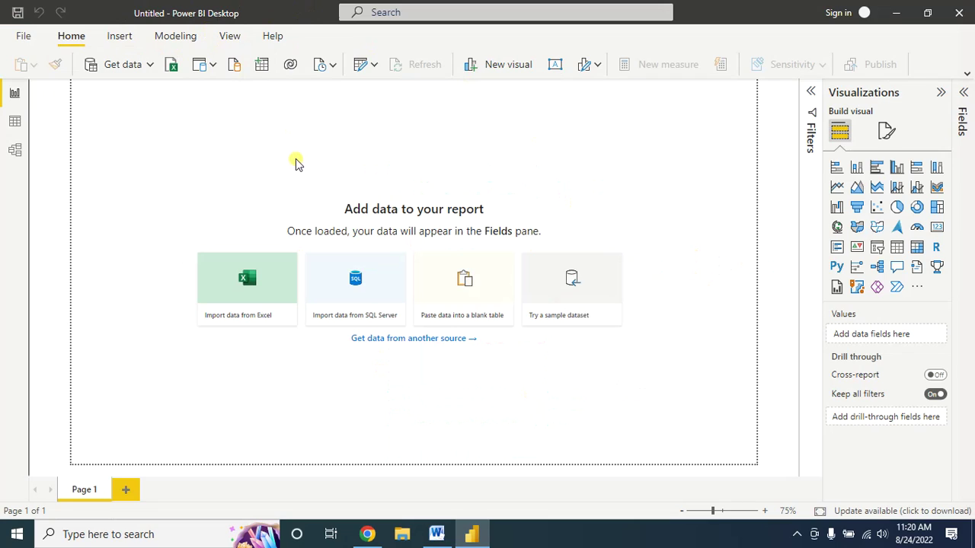
# Step: Load Sample Data.csv from the Desktop using the Text/CSV connector
pyautogui.click(142, 67)
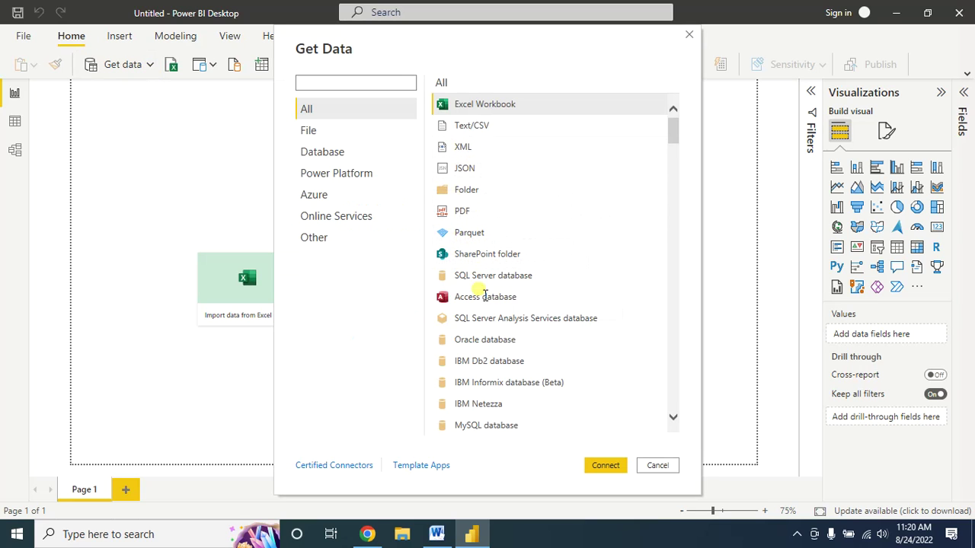
pyautogui.scroll(-2, 469, 214)
pyautogui.scroll(2, 480, 115)
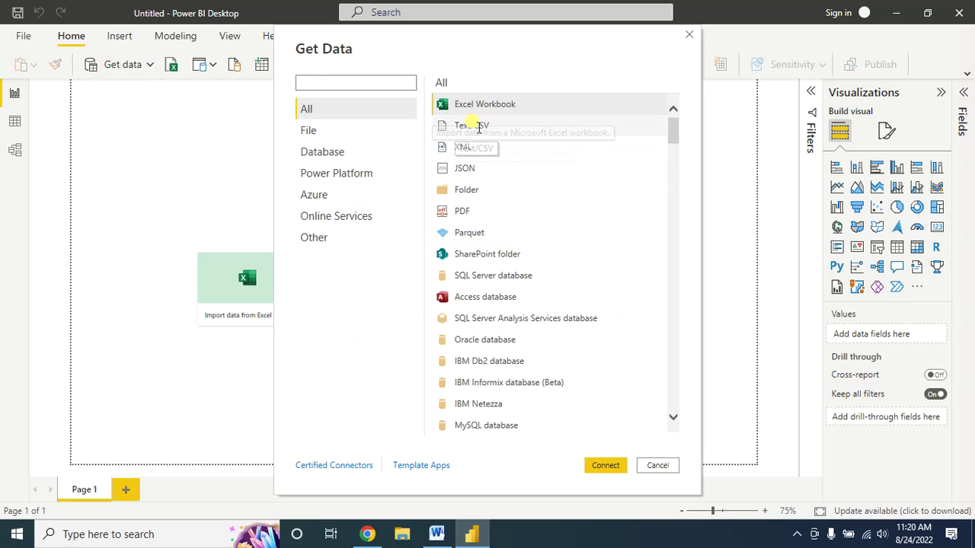
pyautogui.click(470, 130)
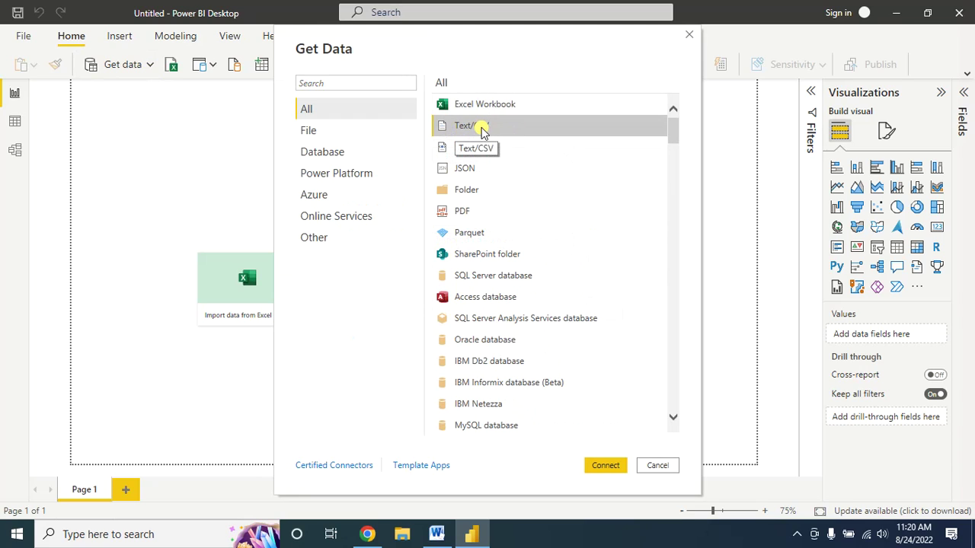
pyautogui.click(605, 465)
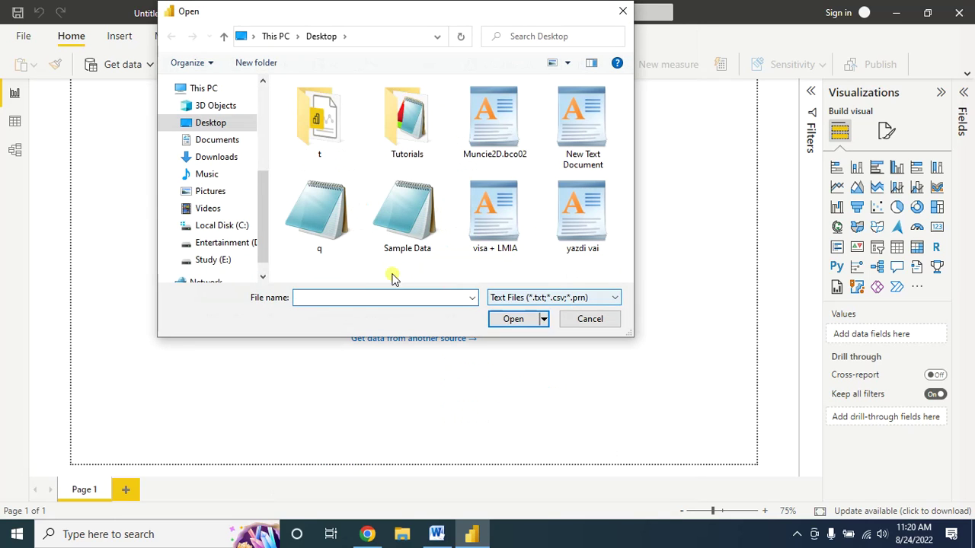
pyautogui.click(408, 219)
pyautogui.click(509, 320)
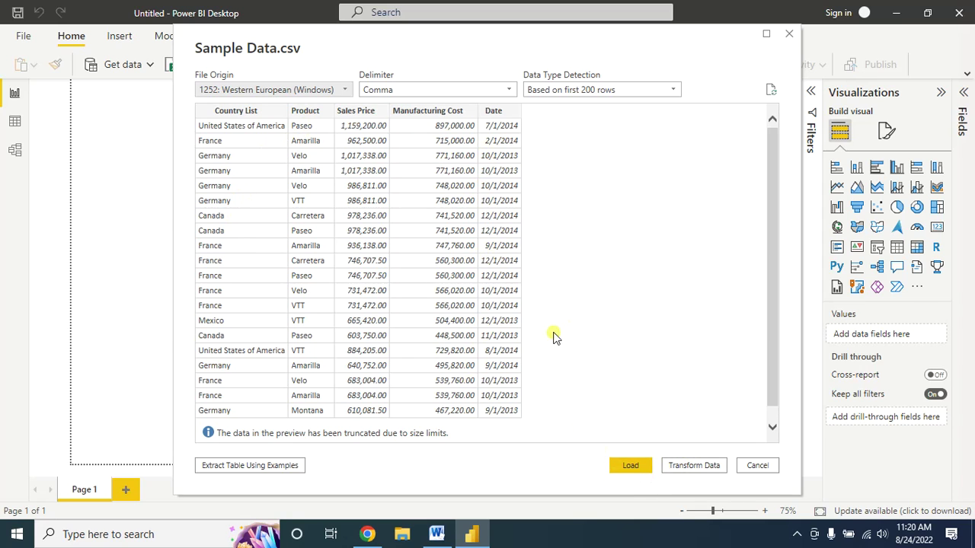
pyautogui.click(629, 465)
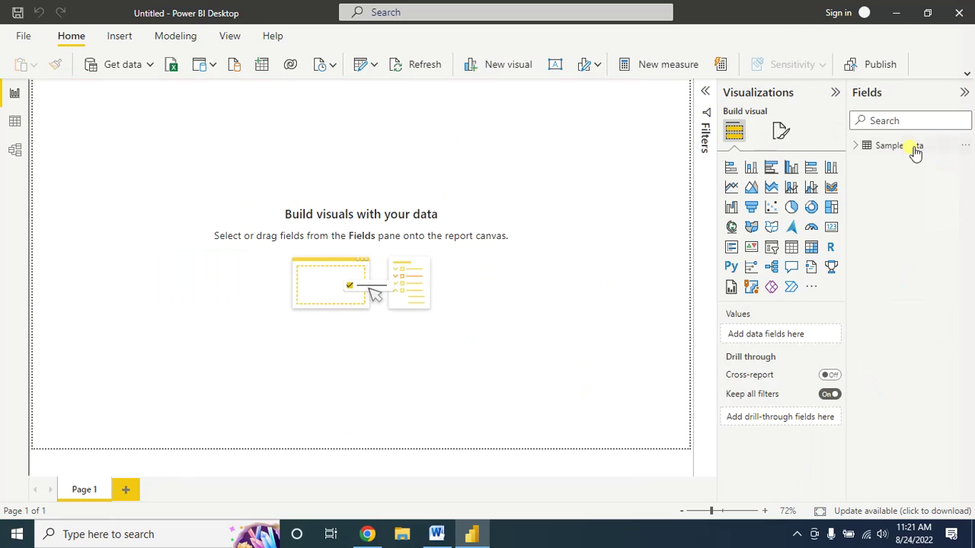
pyautogui.click(13, 121)
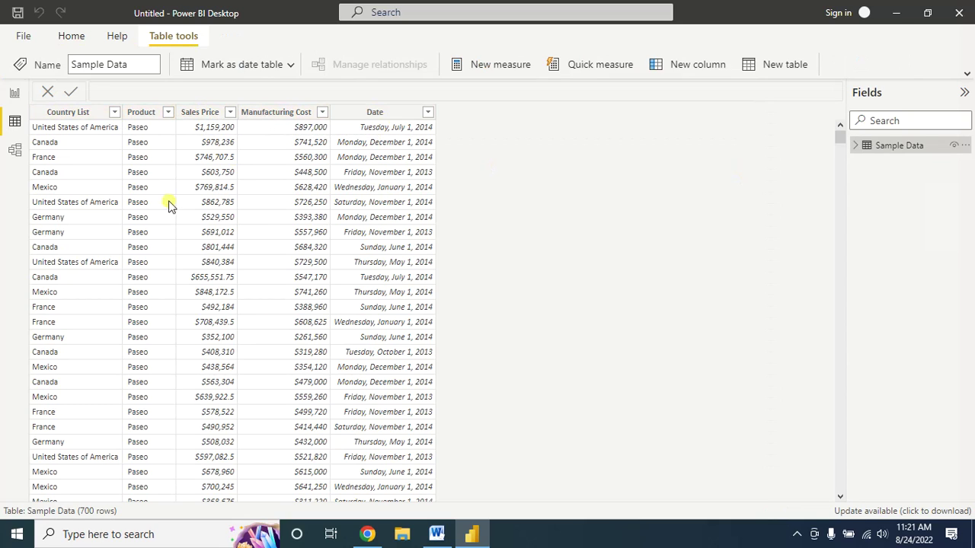
pyautogui.click(15, 92)
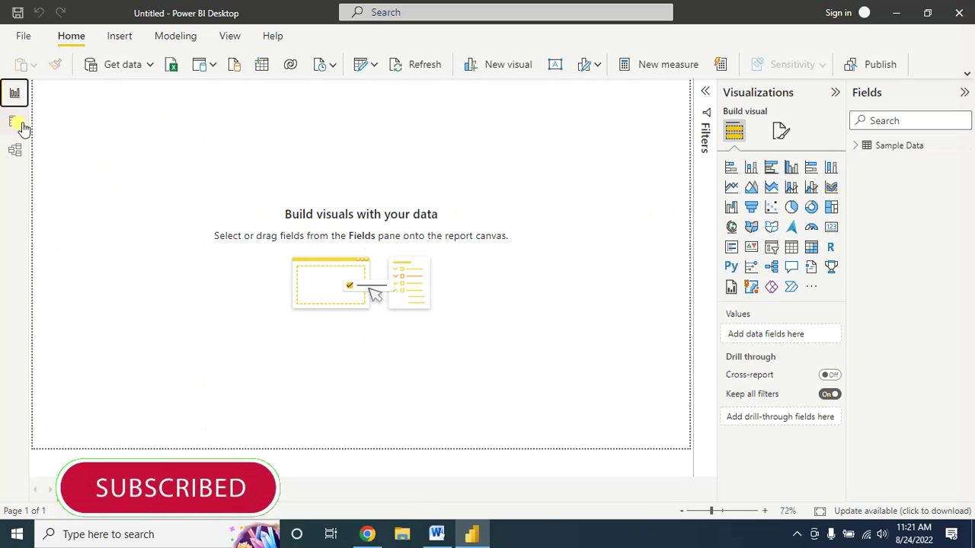
# Step: Place an area chart visual on the page and expand the Sample Data table in Fields
pyautogui.click(751, 188)
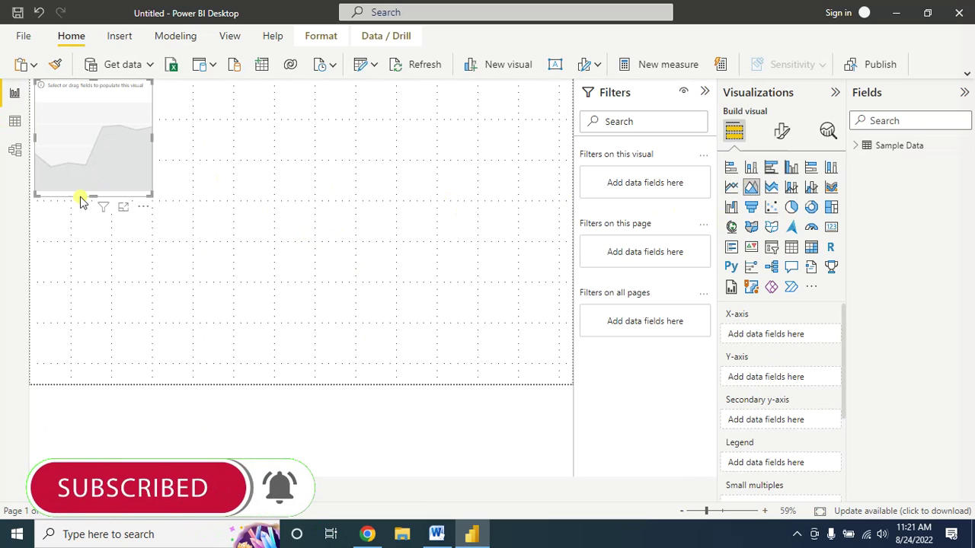
pyautogui.moveTo(291, 142); pyautogui.dragTo(268, 138)
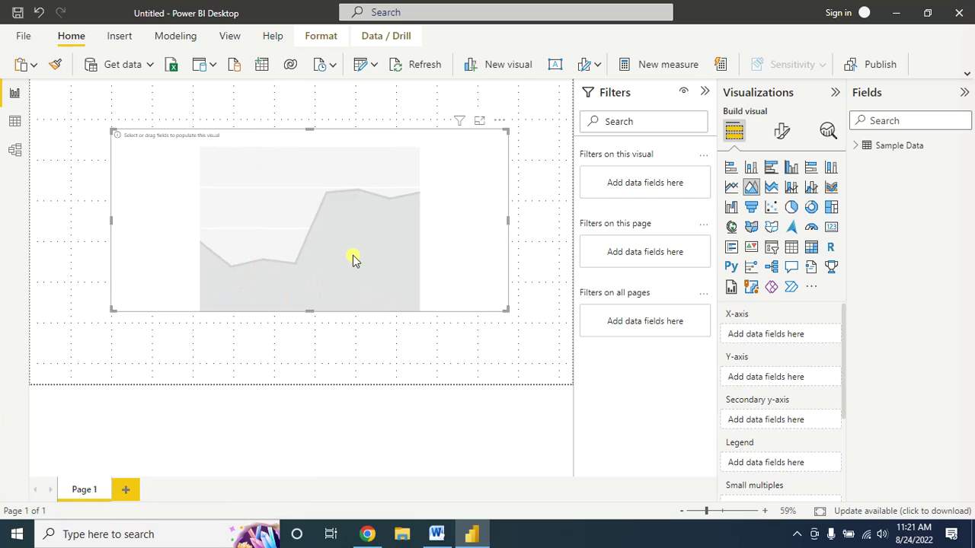
pyautogui.click(855, 146)
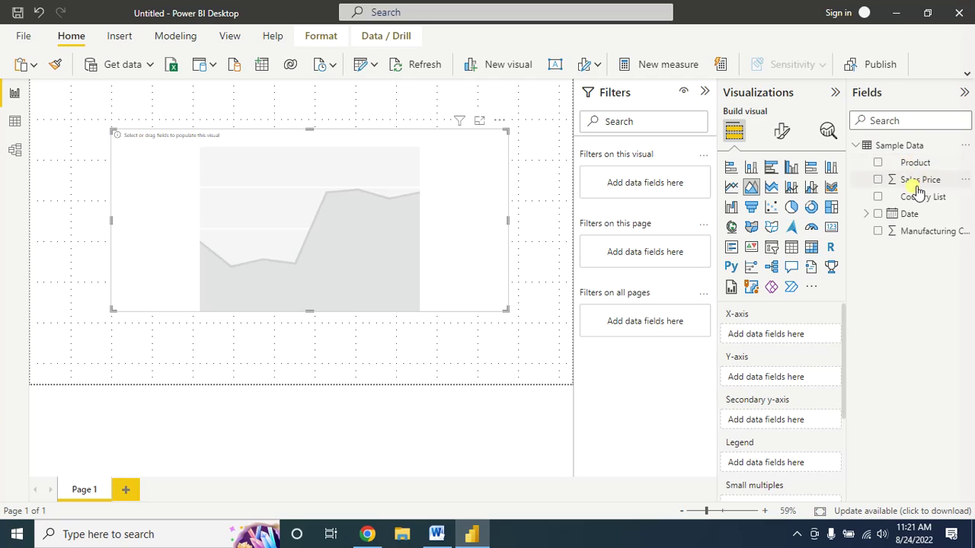
# Step: Put the Date hierarchy on the X-axis and Sales Price on the Y-axis
pyautogui.moveTo(909, 217); pyautogui.dragTo(764, 337)
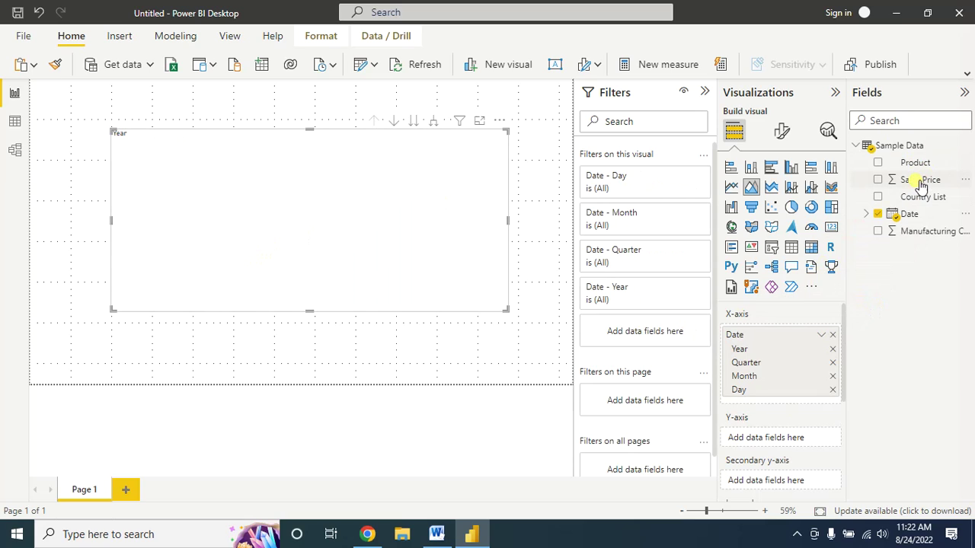
pyautogui.moveTo(901, 181); pyautogui.dragTo(792, 441)
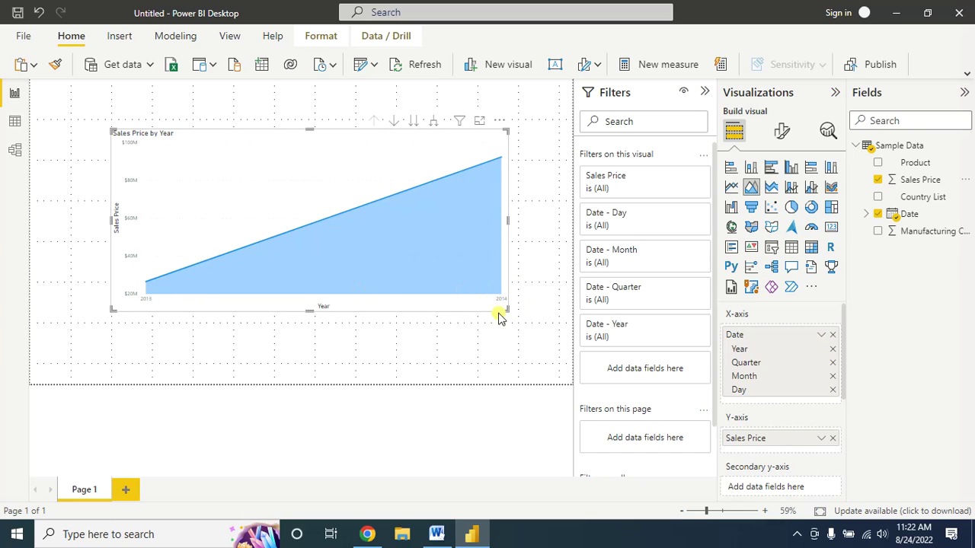
pyautogui.moveTo(494, 272)
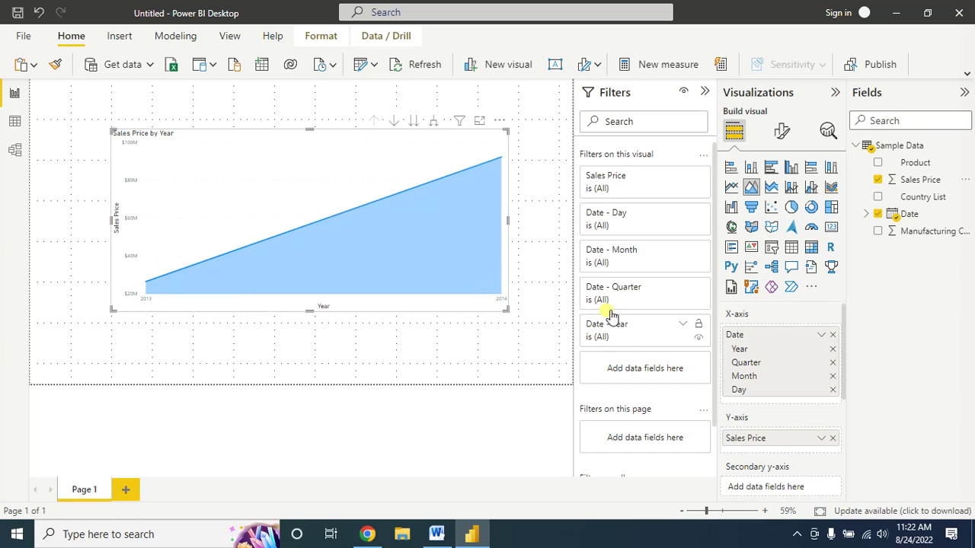
# Step: Basic-filter Date - Year to 2014 only
pyautogui.click(683, 327)
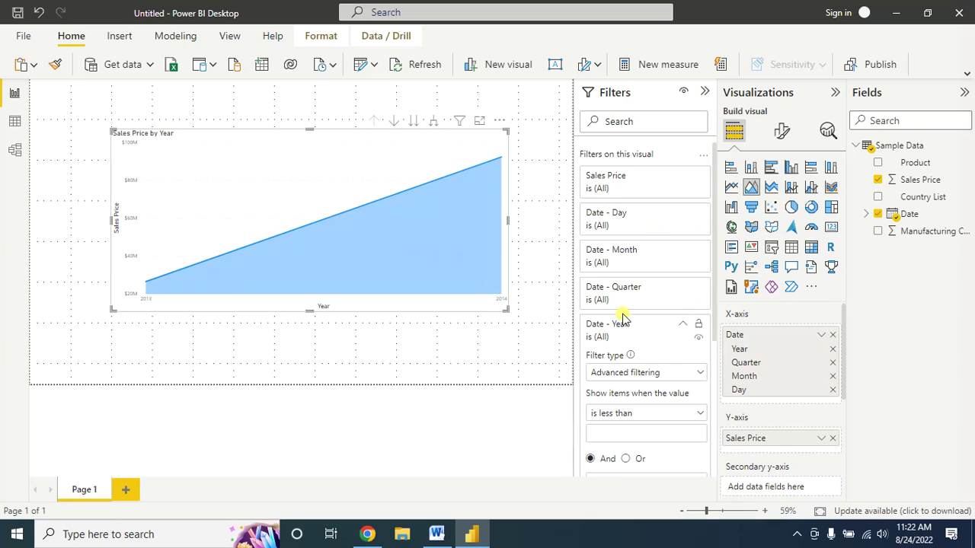
pyautogui.click(698, 377)
pyautogui.click(617, 411)
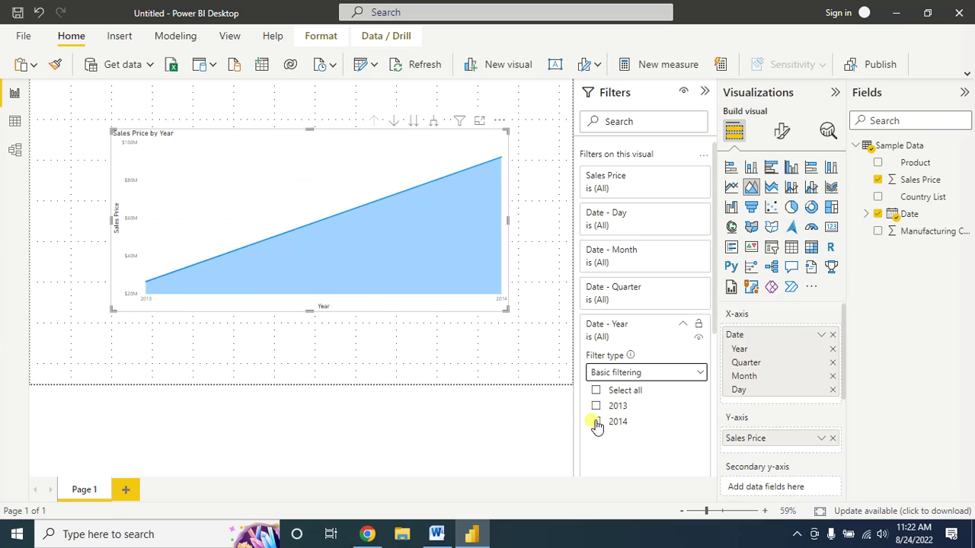
pyautogui.click(597, 423)
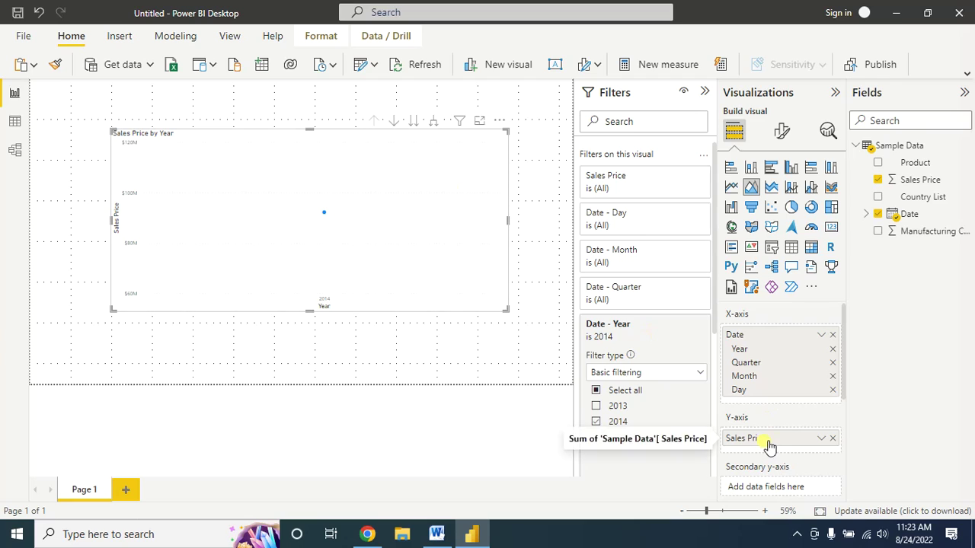
pyautogui.moveTo(339, 263)
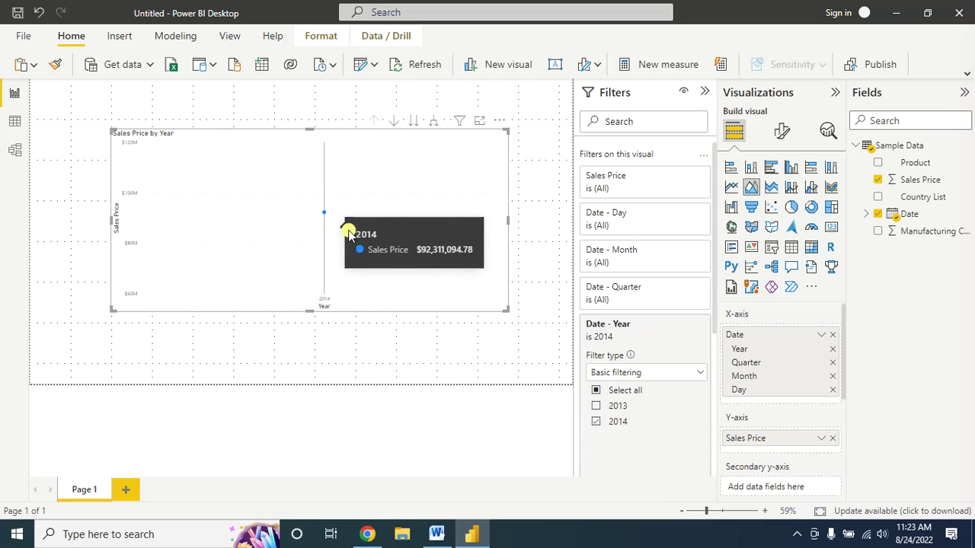
# Step: Drill the chart down to months and add Manufacturing Cost as a second Y-axis series
pyautogui.click(412, 122)
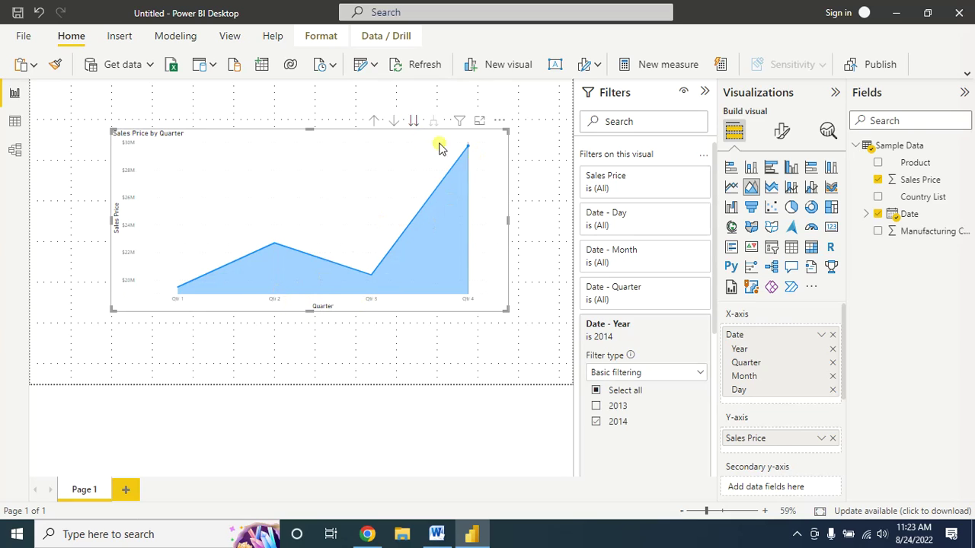
pyautogui.click(412, 124)
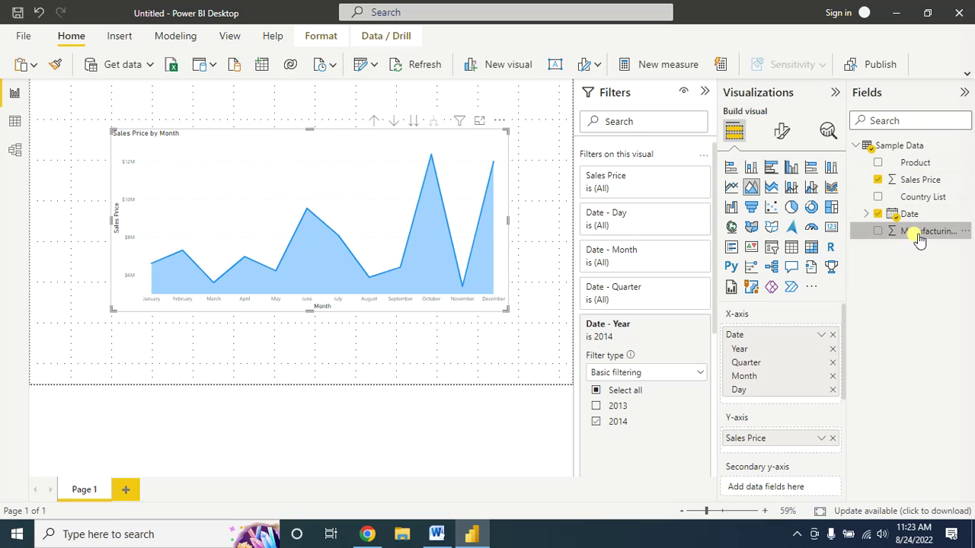
pyautogui.moveTo(919, 238); pyautogui.dragTo(757, 431)
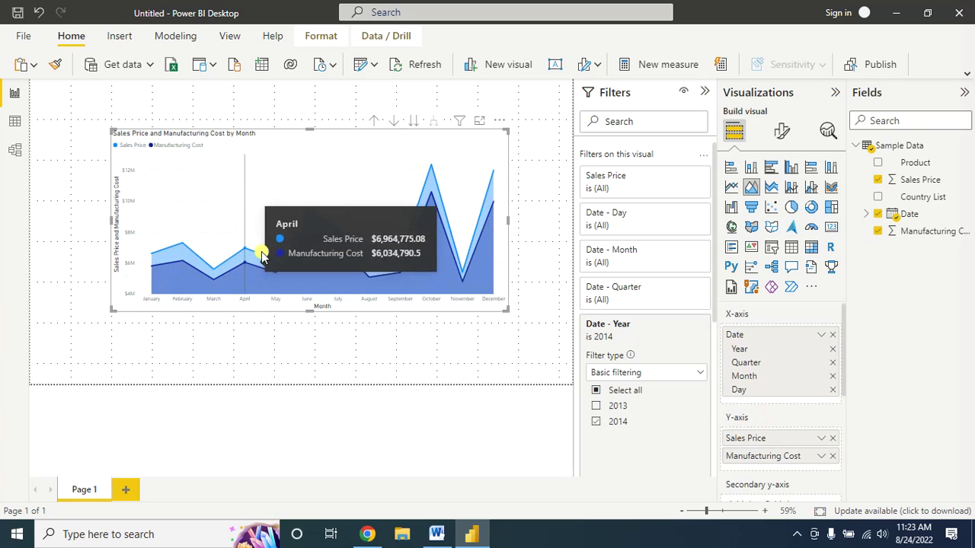
# Step: Make the chart title bold and centre-aligned
pyautogui.click(781, 131)
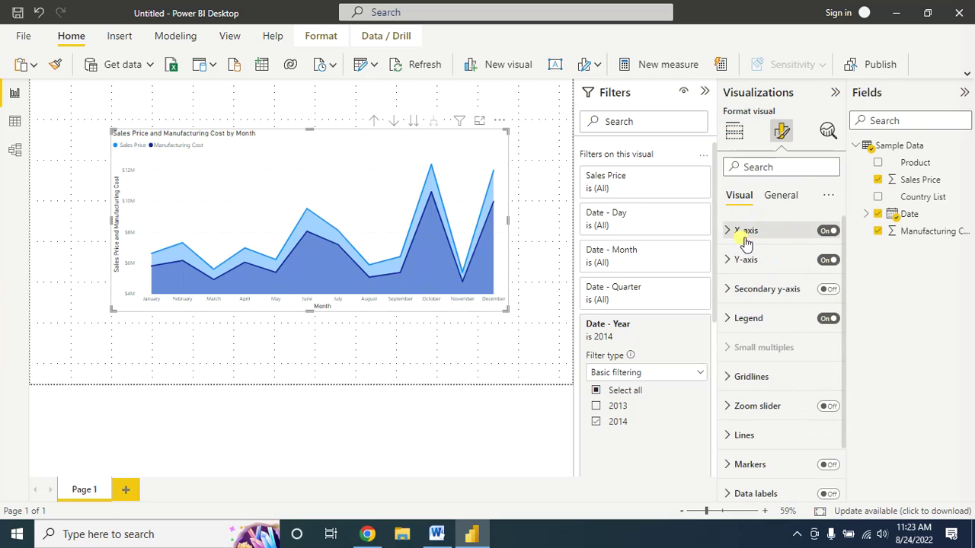
pyautogui.click(791, 196)
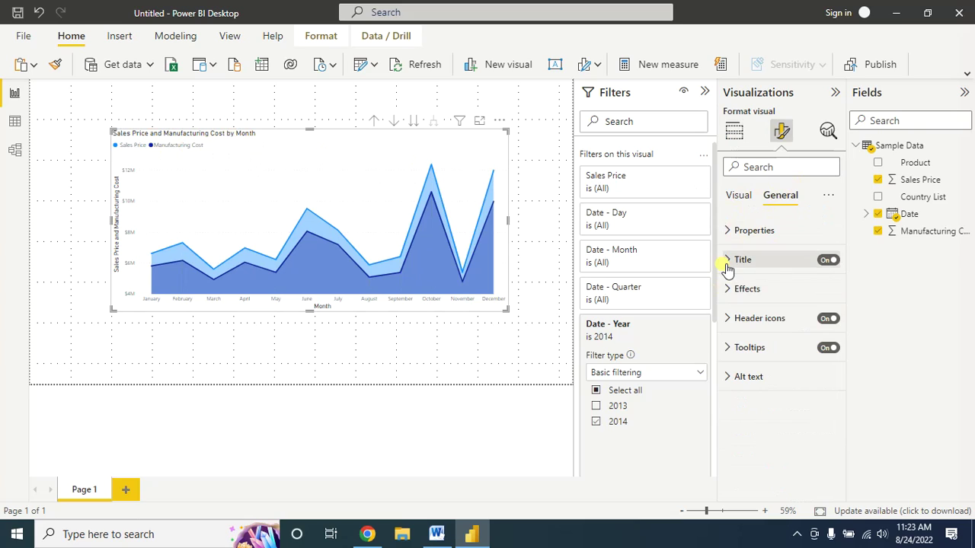
pyautogui.click(727, 259)
pyautogui.scroll(-1, 783, 383)
pyautogui.click(736, 310)
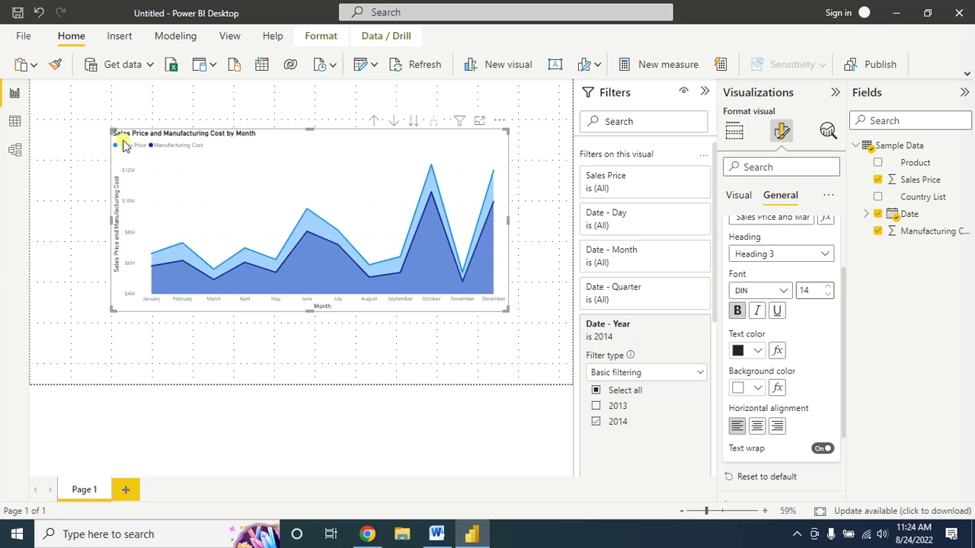
pyautogui.scroll(-1, 794, 345)
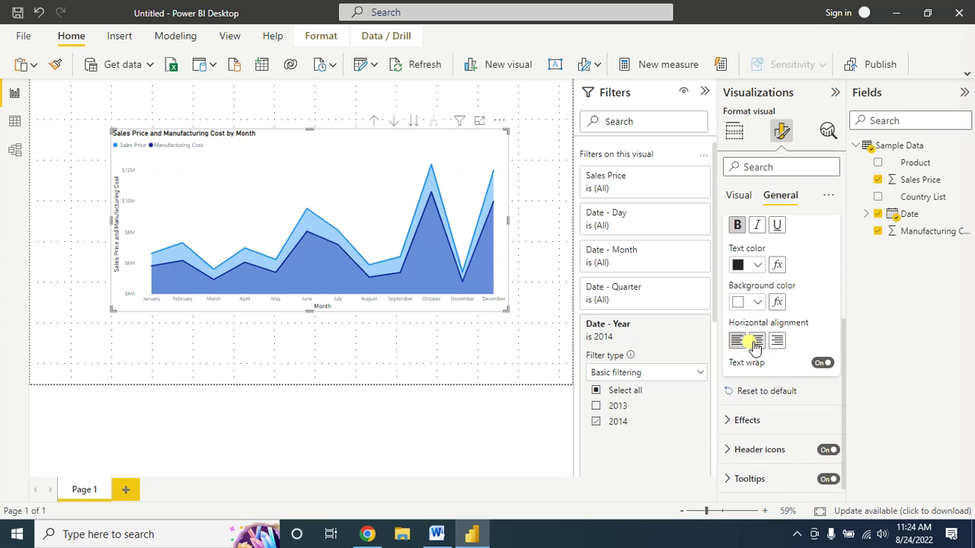
pyautogui.click(756, 342)
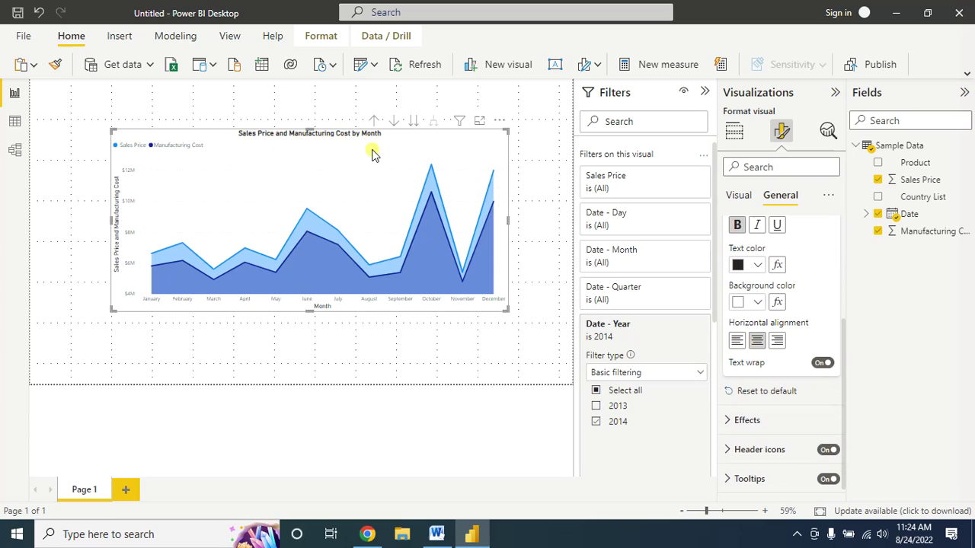
# Step: Raise the chart title's font size to 15
pyautogui.scroll(2, 741, 303)
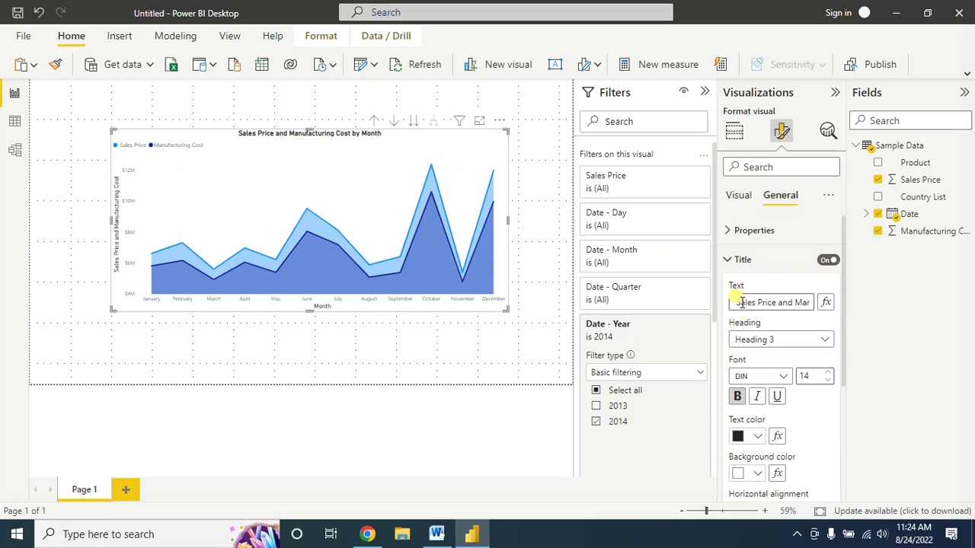
pyautogui.moveTo(741, 302); pyautogui.dragTo(807, 303)
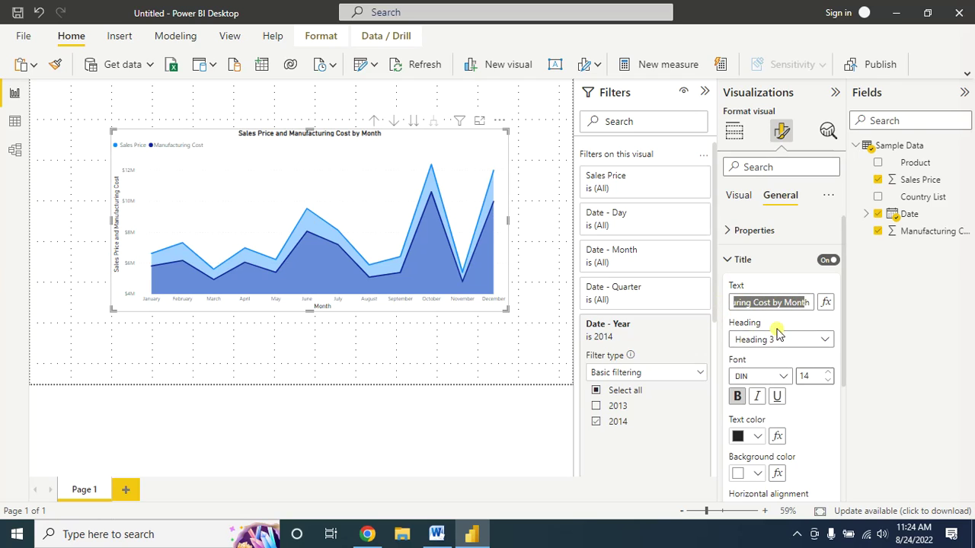
pyautogui.scroll(-2, 824, 419)
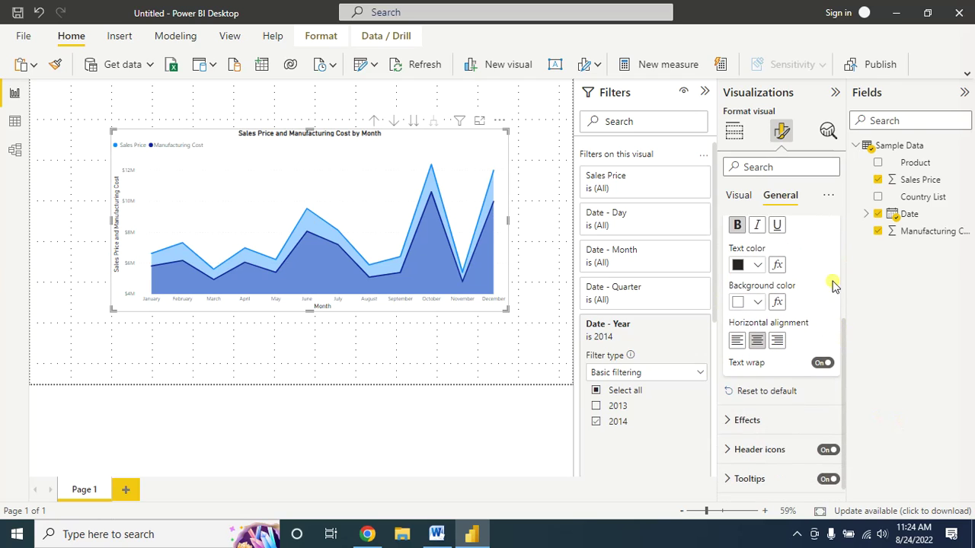
pyautogui.scroll(1, 833, 285)
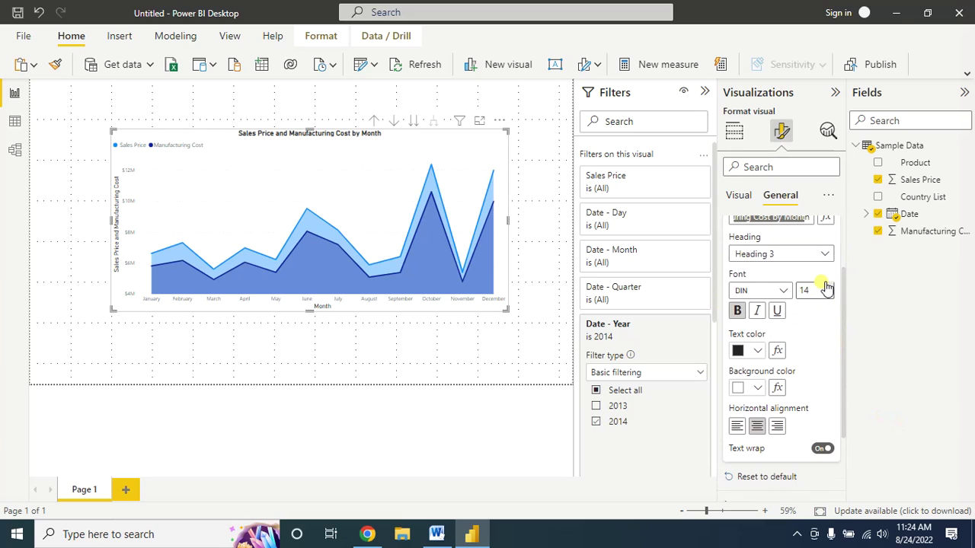
pyautogui.click(829, 288)
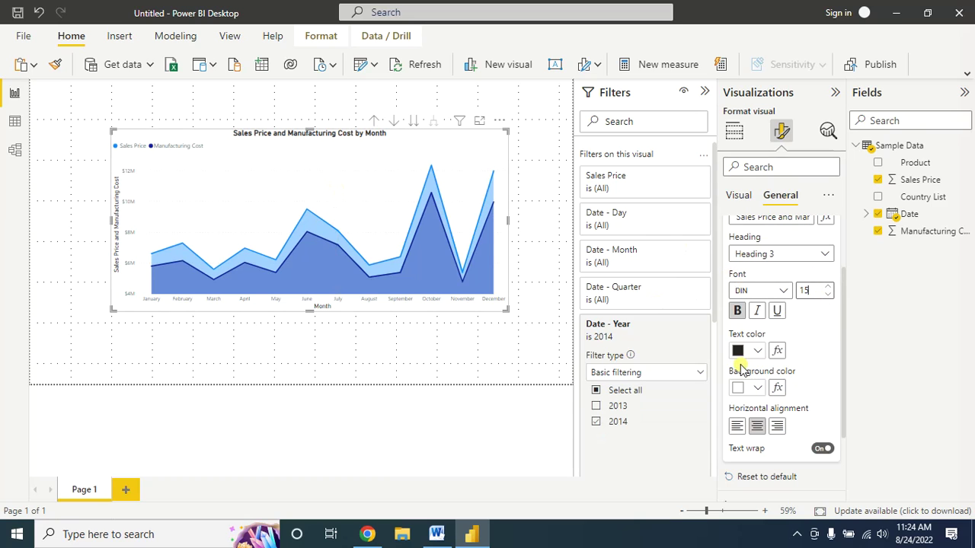
pyautogui.scroll(-2, 742, 369)
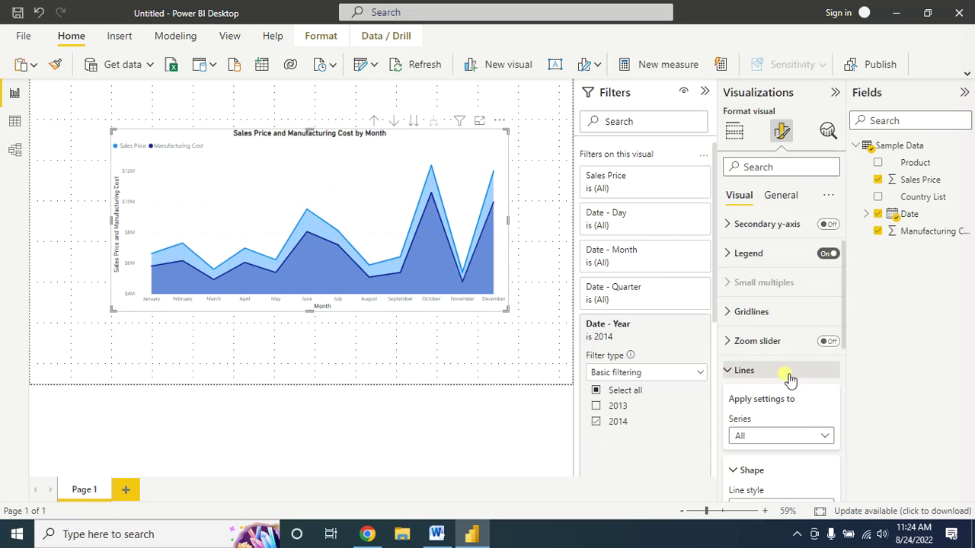
pyautogui.scroll(-2, 790, 378)
pyautogui.scroll(-4, 809, 369)
pyautogui.scroll(2, 766, 370)
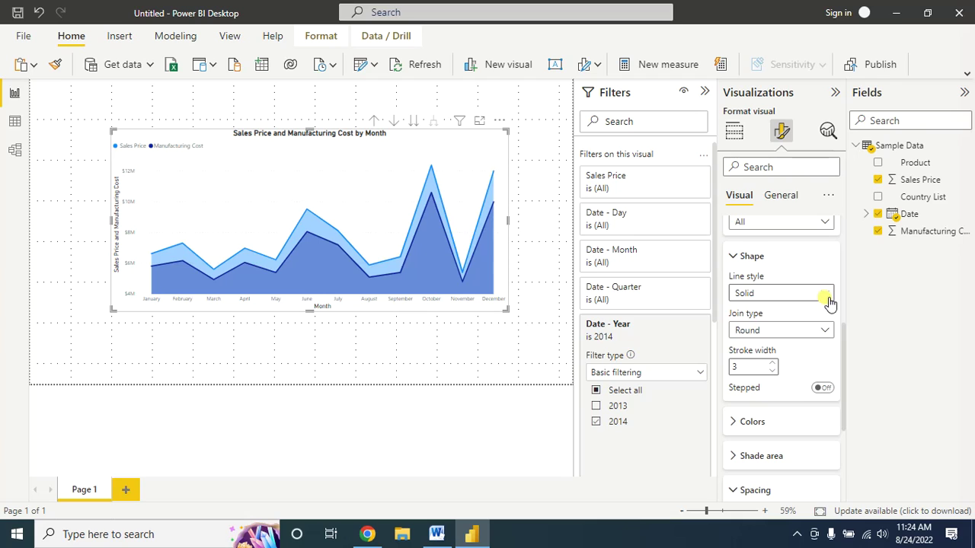
pyautogui.click(829, 295)
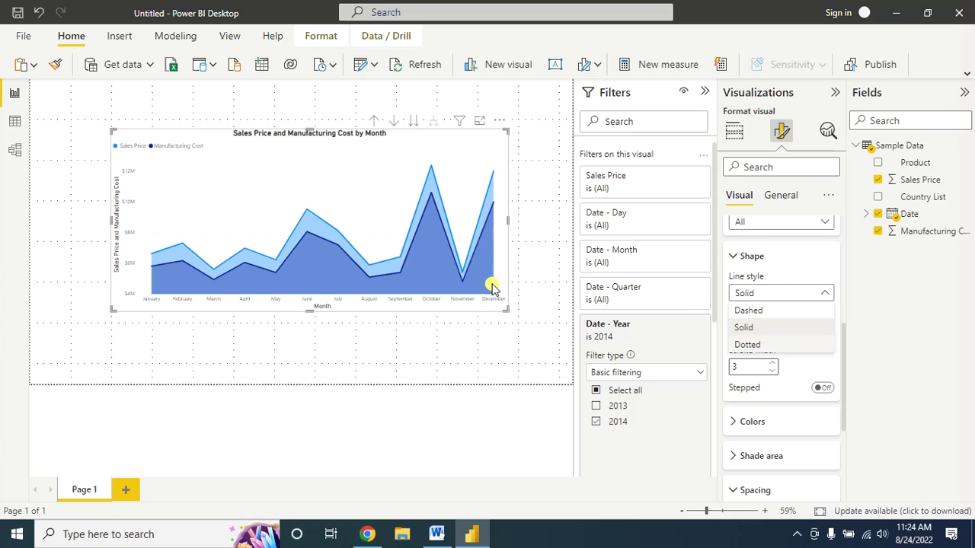
pyautogui.press('Down')
pyautogui.press('Return')
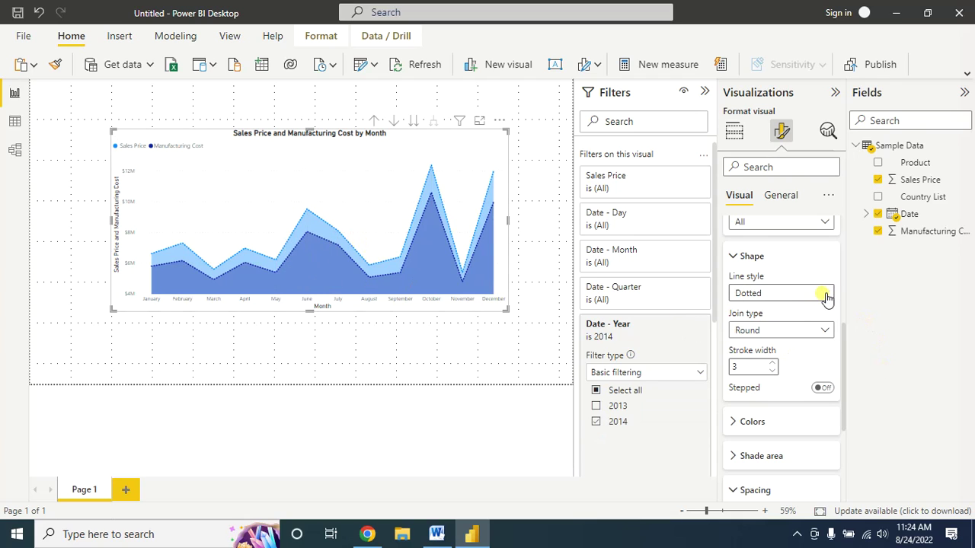
pyautogui.click(827, 297)
pyautogui.click(745, 329)
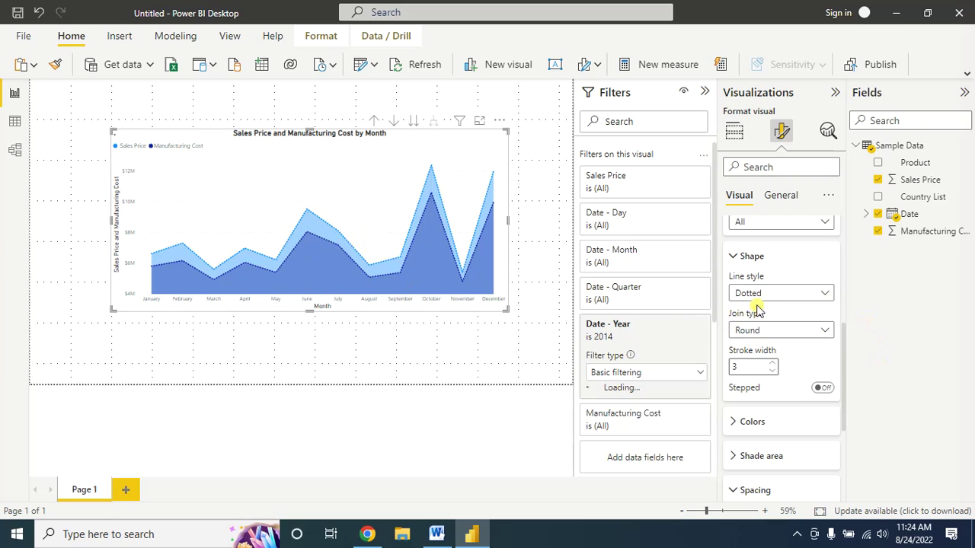
pyautogui.scroll(-2, 809, 338)
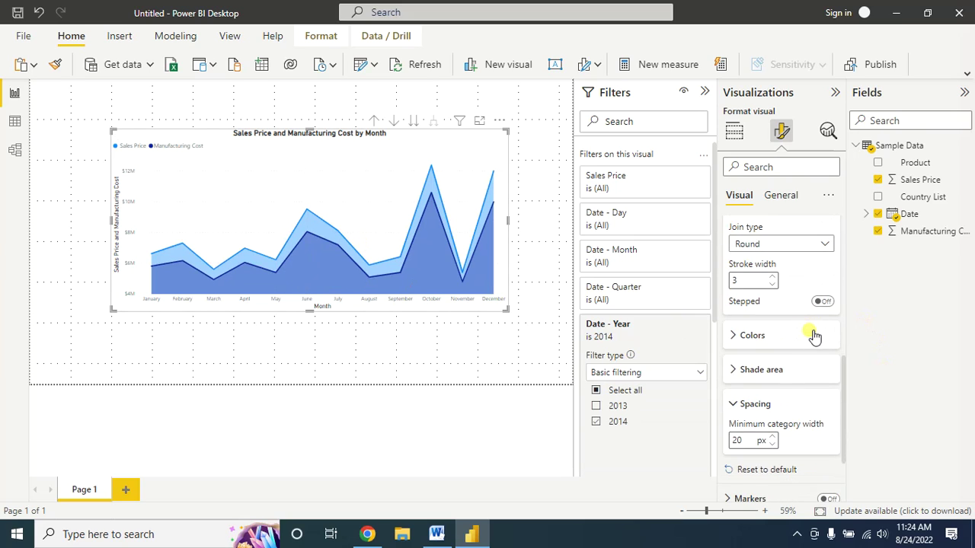
pyautogui.click(771, 277)
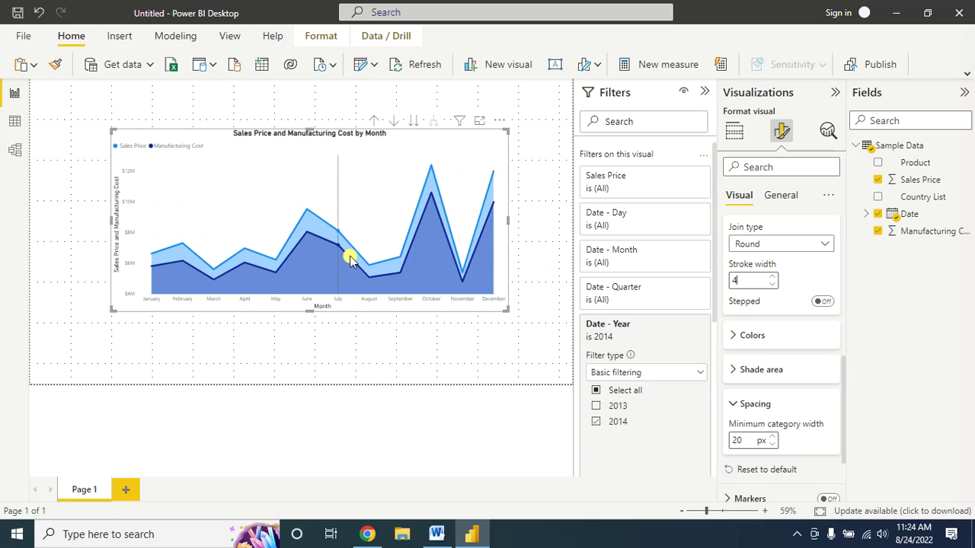
pyautogui.click(772, 284)
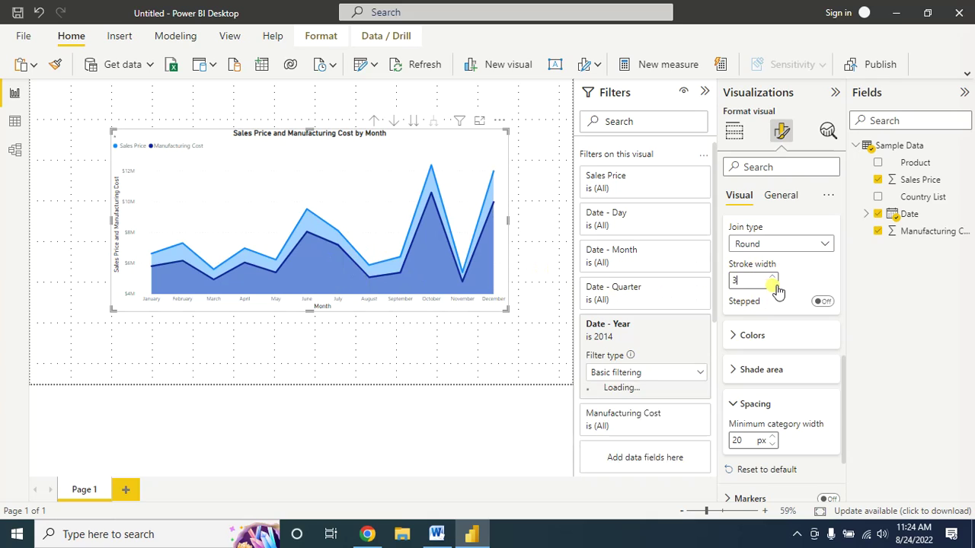
pyautogui.scroll(-1, 805, 337)
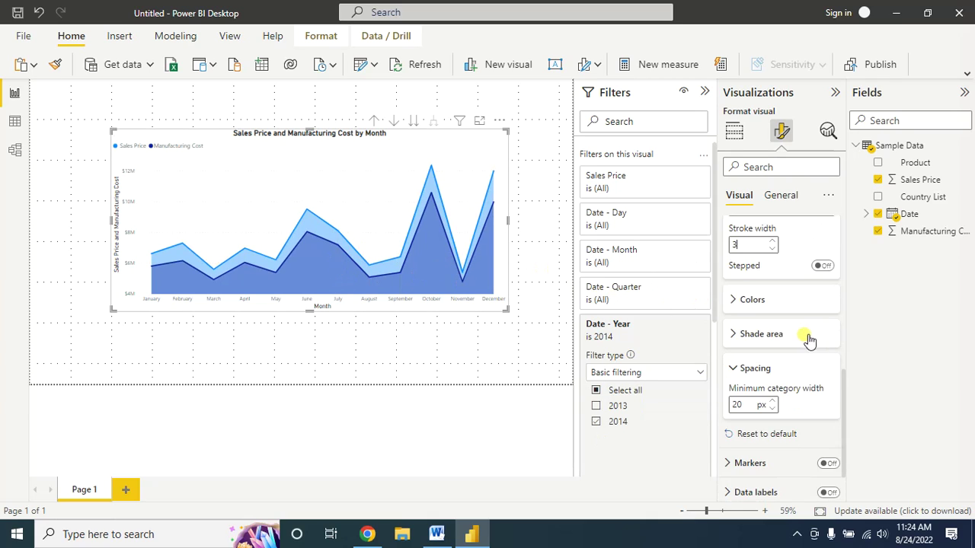
# Step: Colour the Manufacturing Cost series bright red-orange via More colors, then bring up Analytics options
pyautogui.click(733, 294)
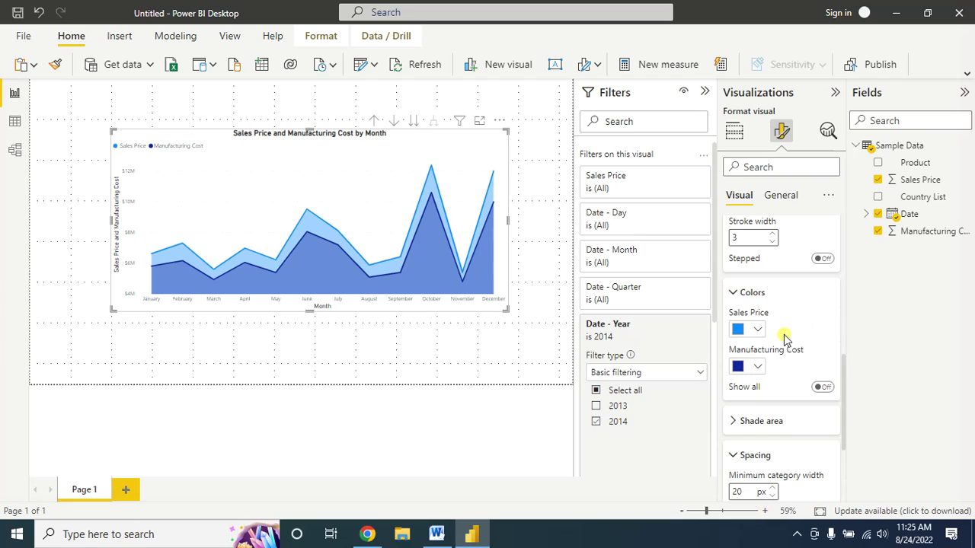
pyautogui.click(755, 367)
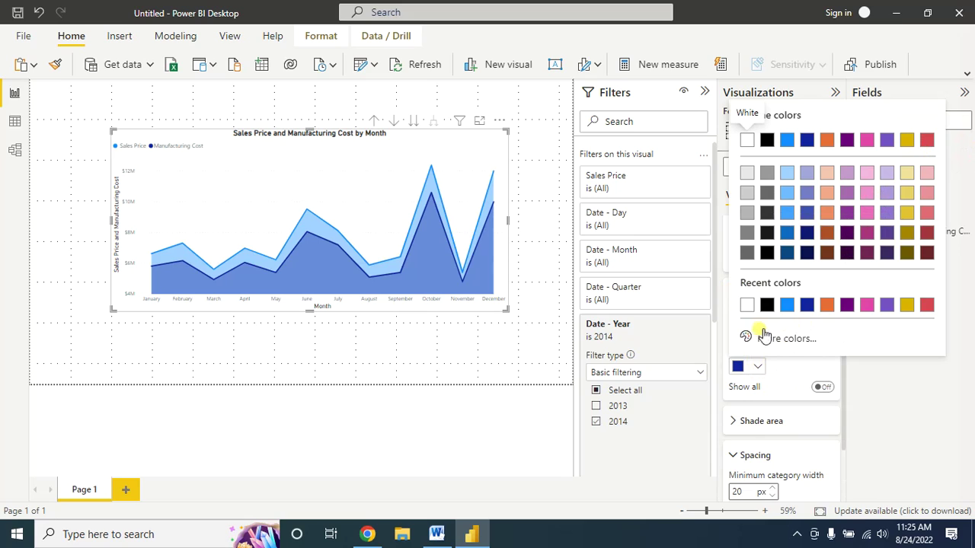
pyautogui.click(765, 338)
pyautogui.click(751, 283)
pyautogui.moveTo(926, 141); pyautogui.dragTo(930, 115)
pyautogui.click(761, 421)
pyautogui.scroll(-2, 792, 393)
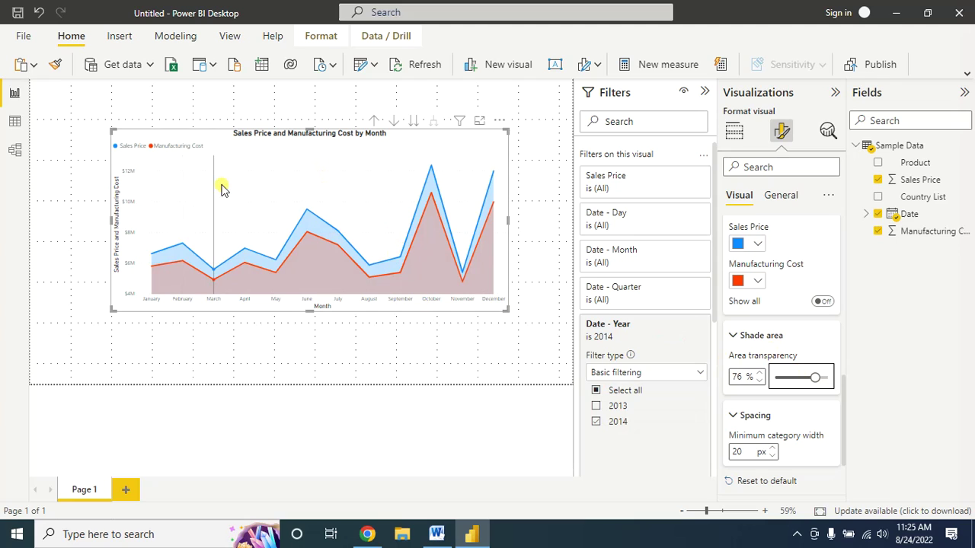
pyautogui.click(79, 194)
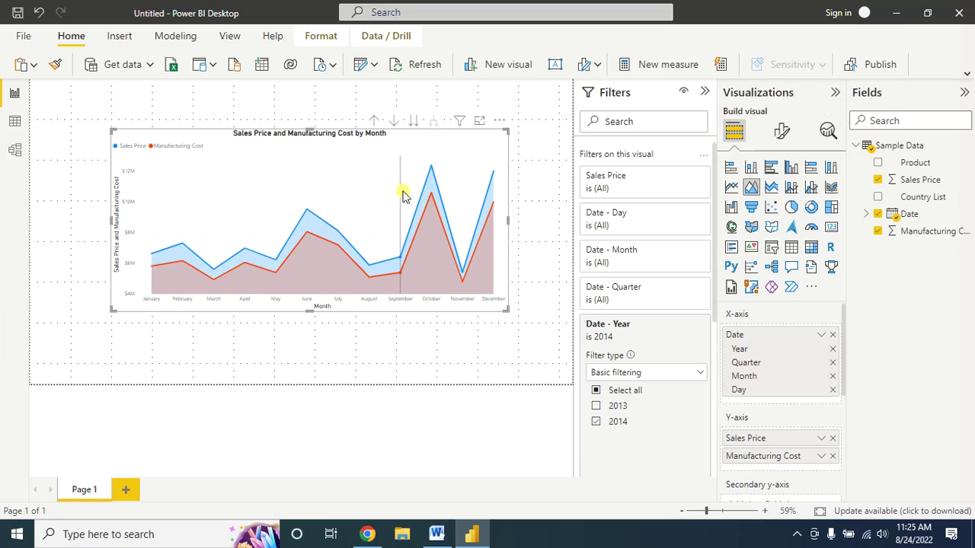
pyautogui.click(827, 131)
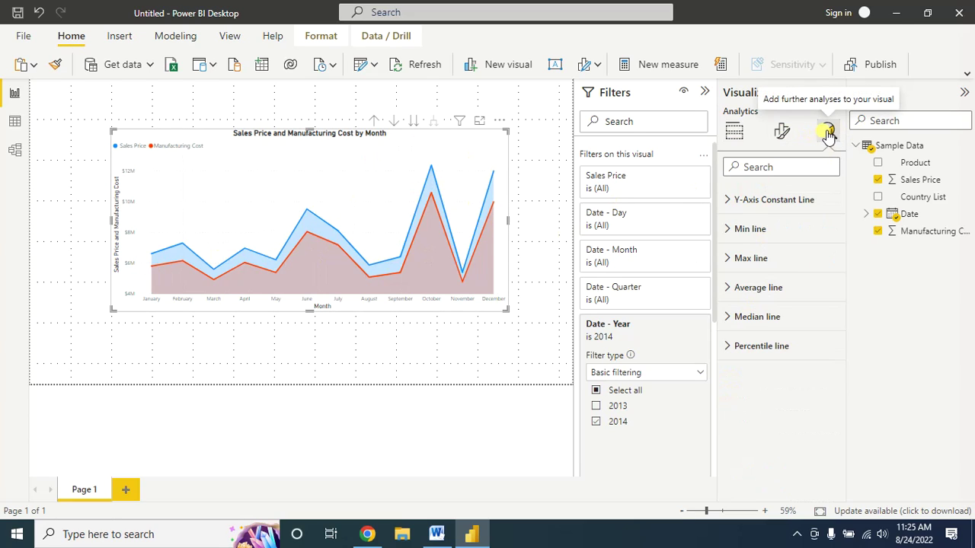
# Step: Add two average lines and name them Sales and MCG
pyautogui.click(722, 290)
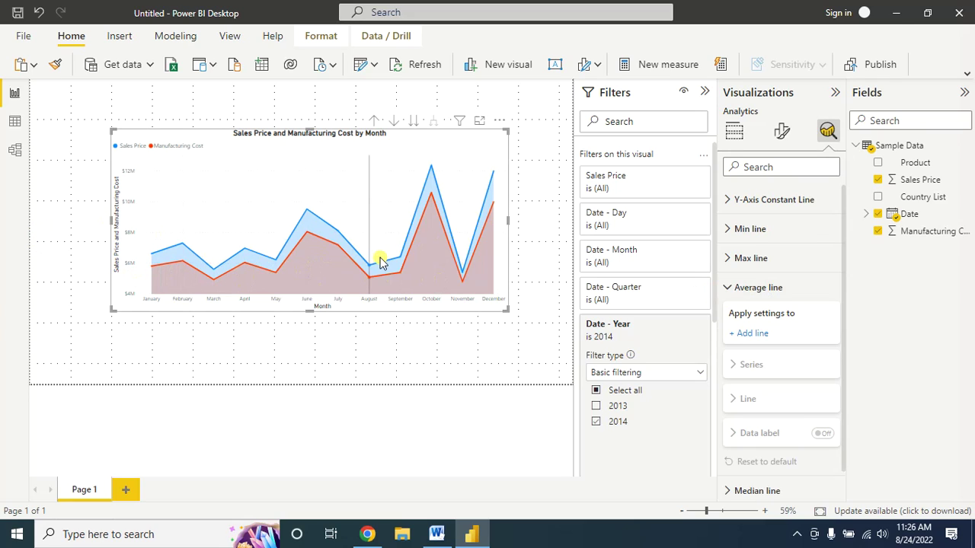
pyautogui.click(756, 335)
pyautogui.click(751, 336)
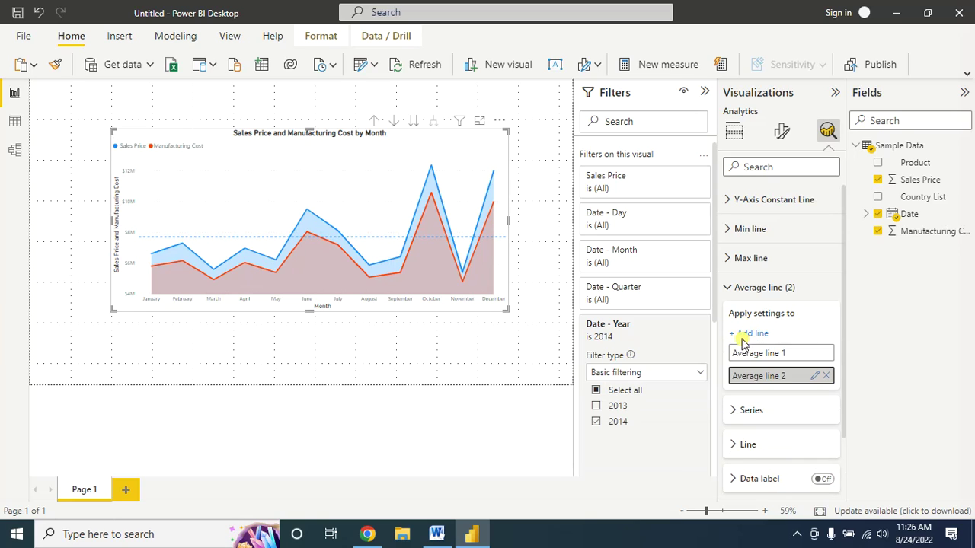
pyautogui.click(813, 354)
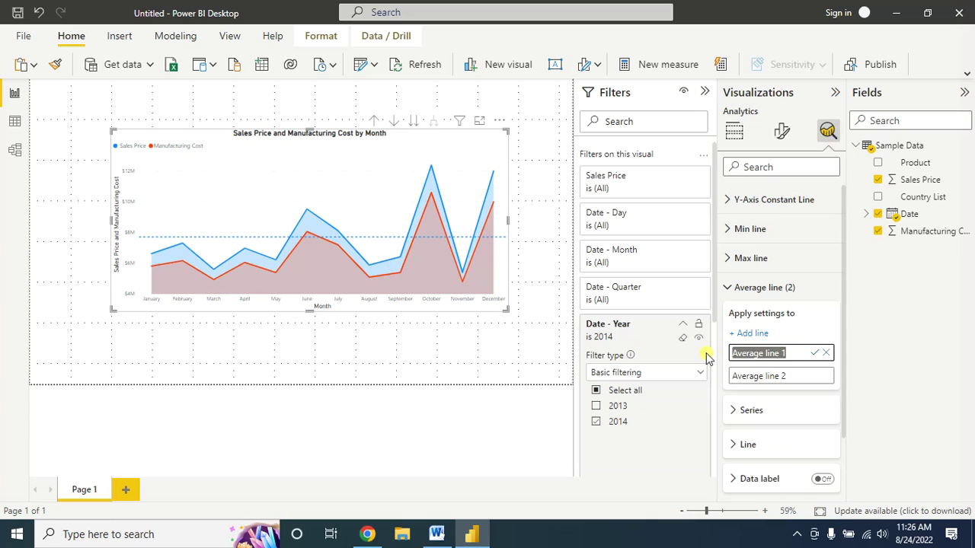
pyautogui.write('Sales')
pyautogui.click(813, 375)
pyautogui.press('BackSpace')
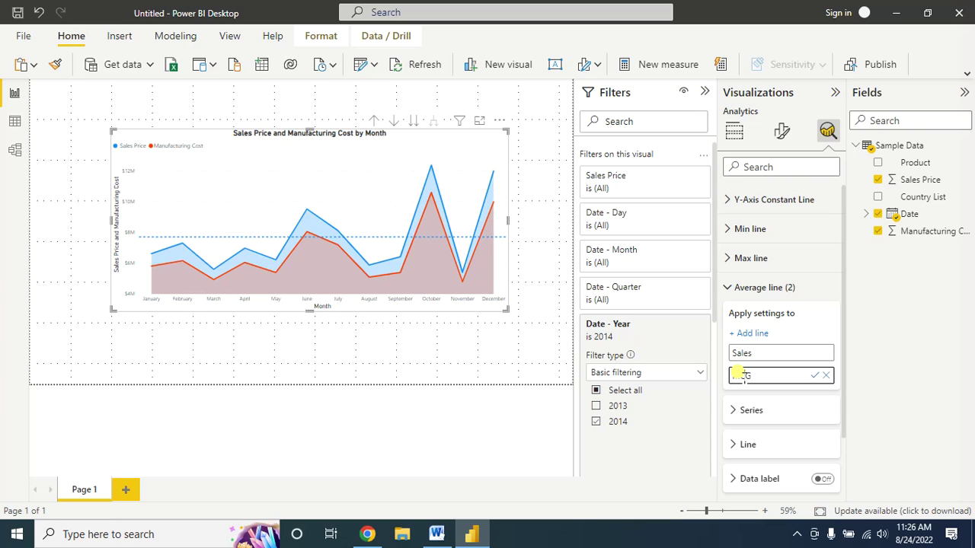
pyautogui.click(751, 410)
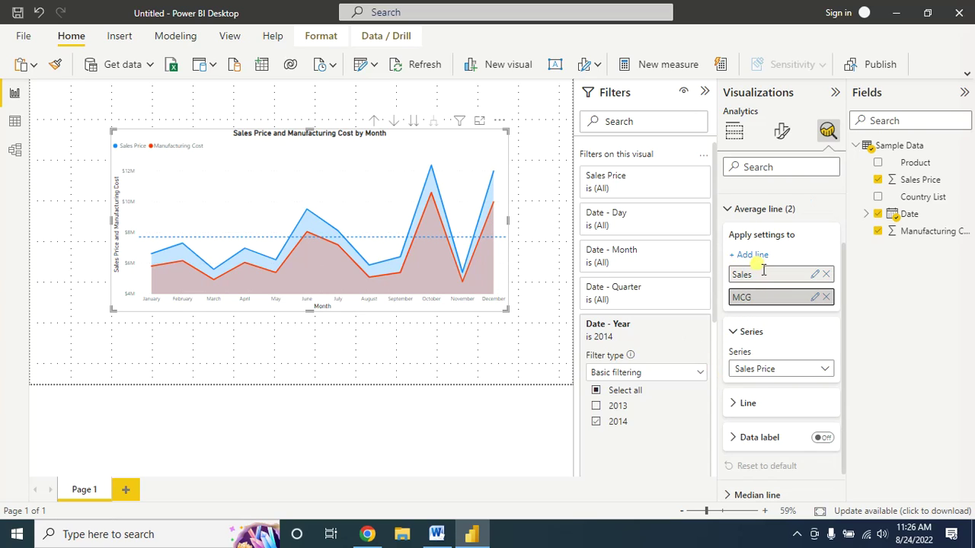
# Step: Leave the average line style Dashed after briefly trying Solid
pyautogui.scroll(-2, 750, 373)
pyautogui.click(749, 367)
pyautogui.scroll(-2, 750, 373)
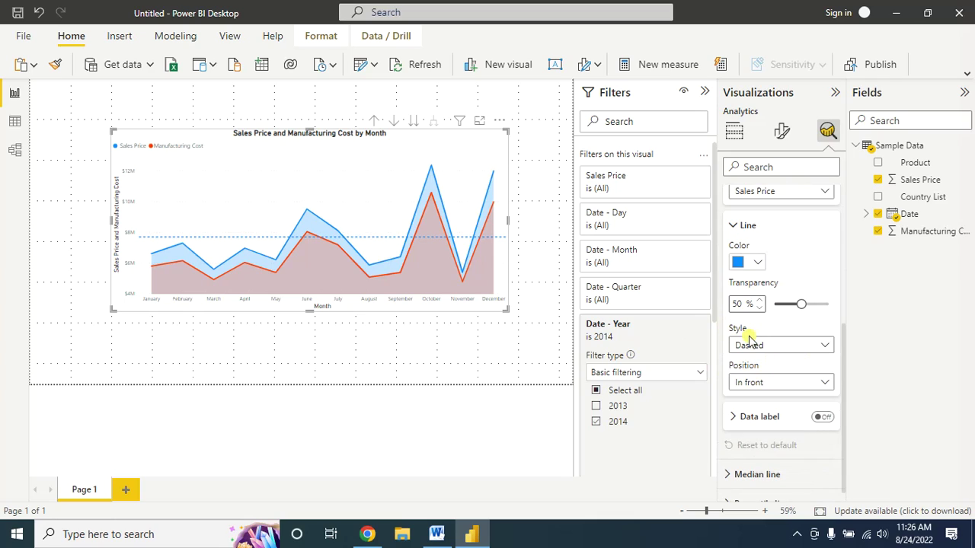
pyautogui.click(828, 347)
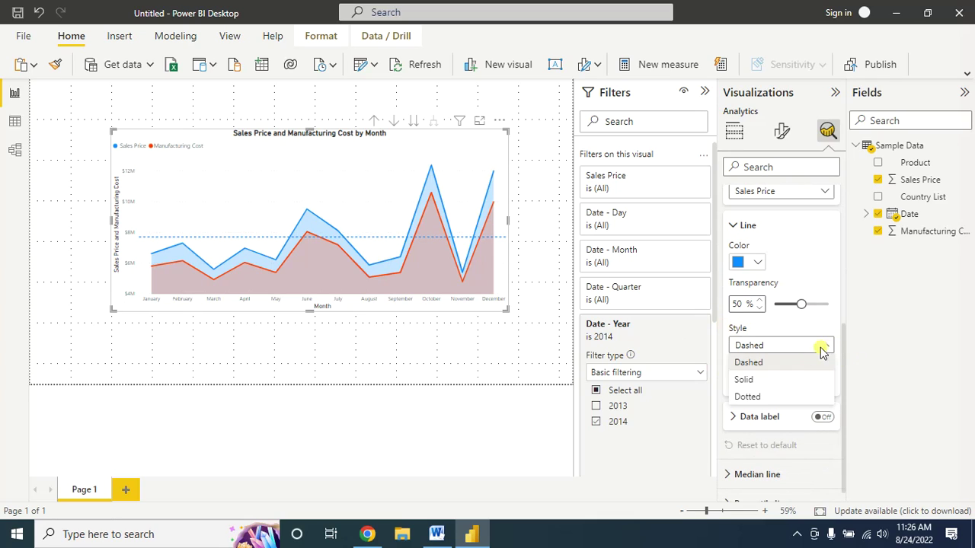
pyautogui.click(745, 380)
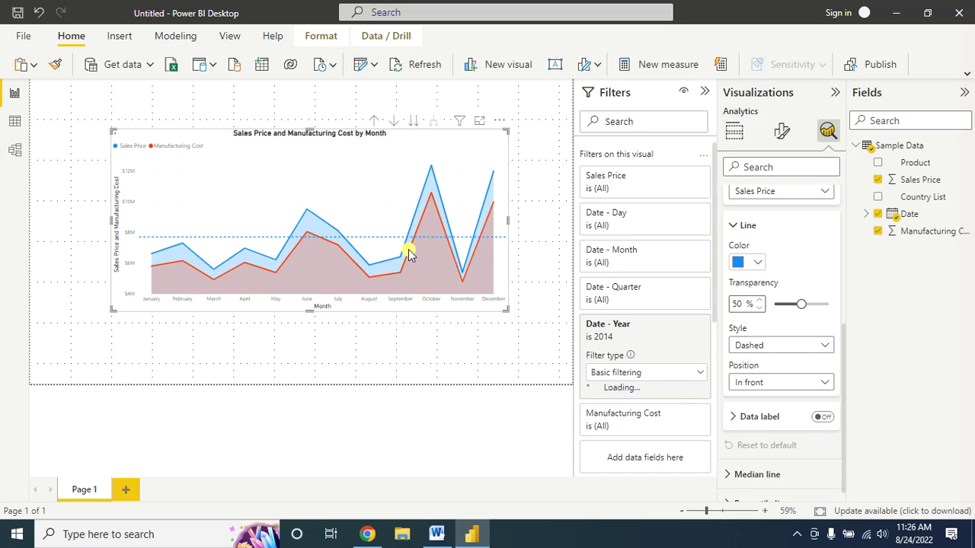
pyautogui.click(823, 345)
pyautogui.click(748, 360)
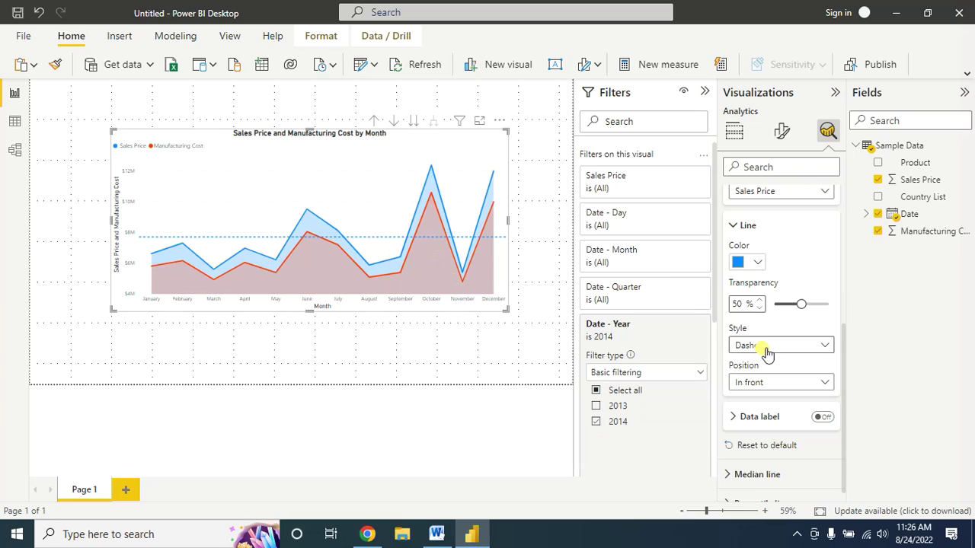
pyautogui.scroll(-1, 738, 393)
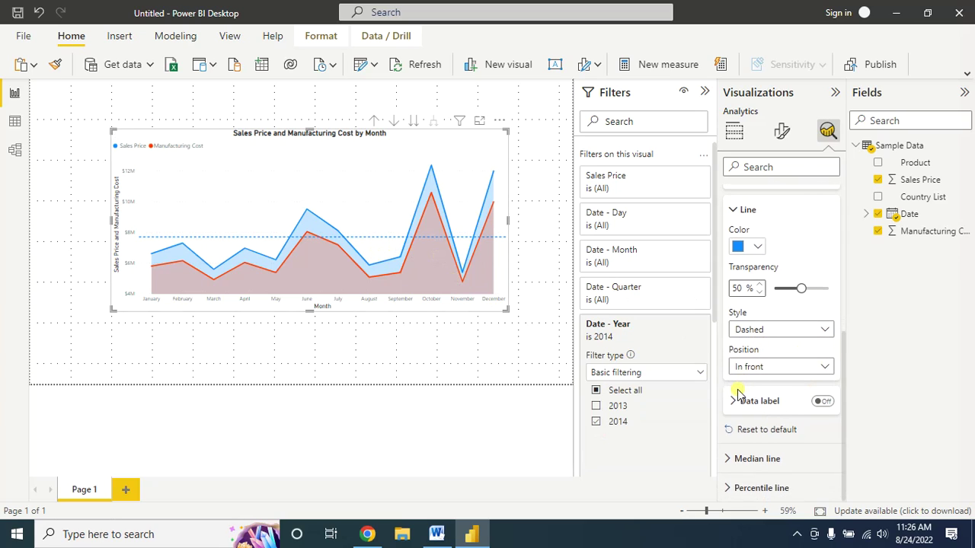
# Step: Turn the average line's data label on with display units in Millions
pyautogui.click(820, 401)
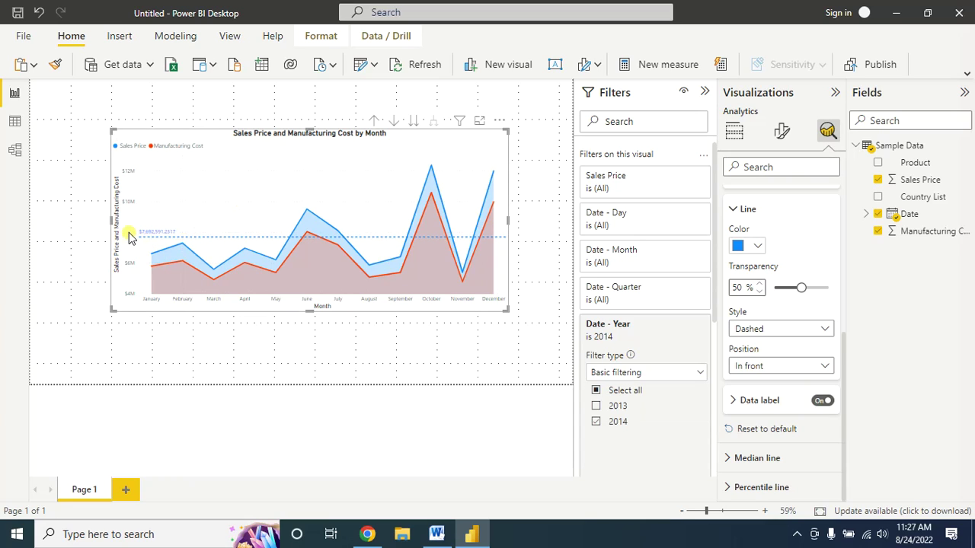
pyautogui.click(731, 401)
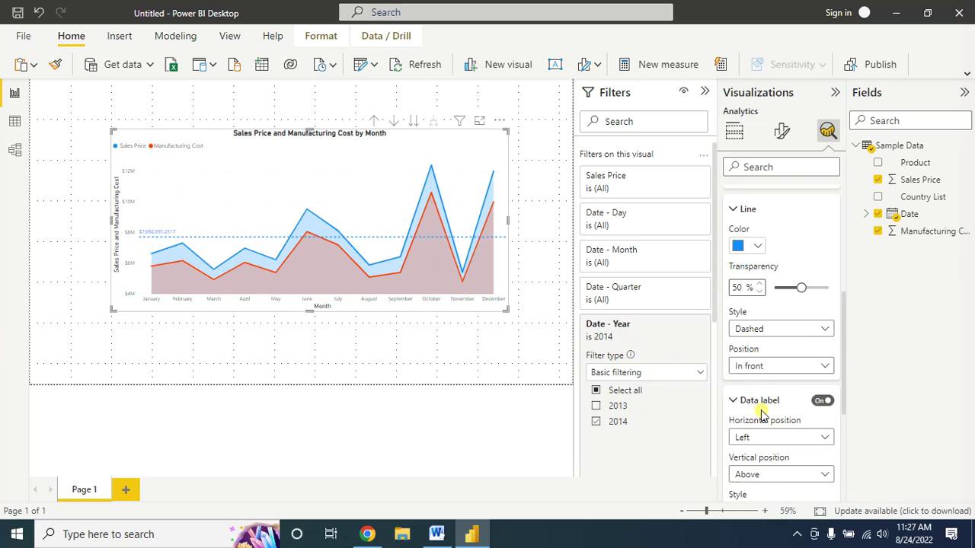
pyautogui.scroll(-3, 807, 390)
pyautogui.scroll(-1, 807, 390)
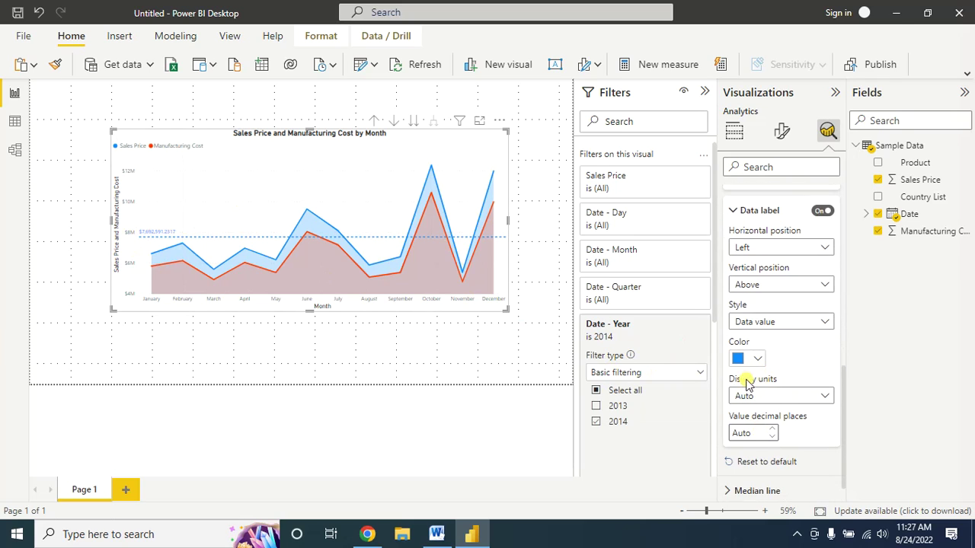
pyautogui.click(828, 402)
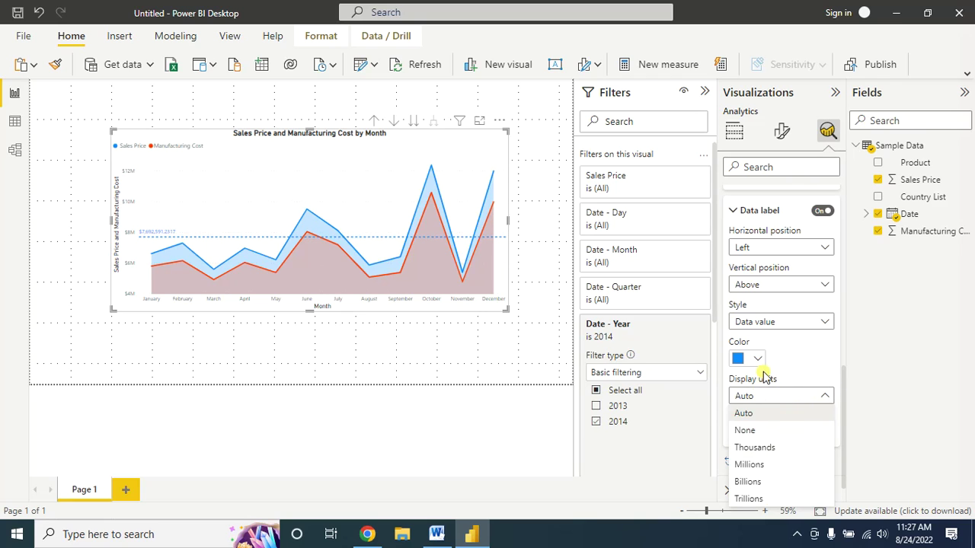
pyautogui.click(750, 465)
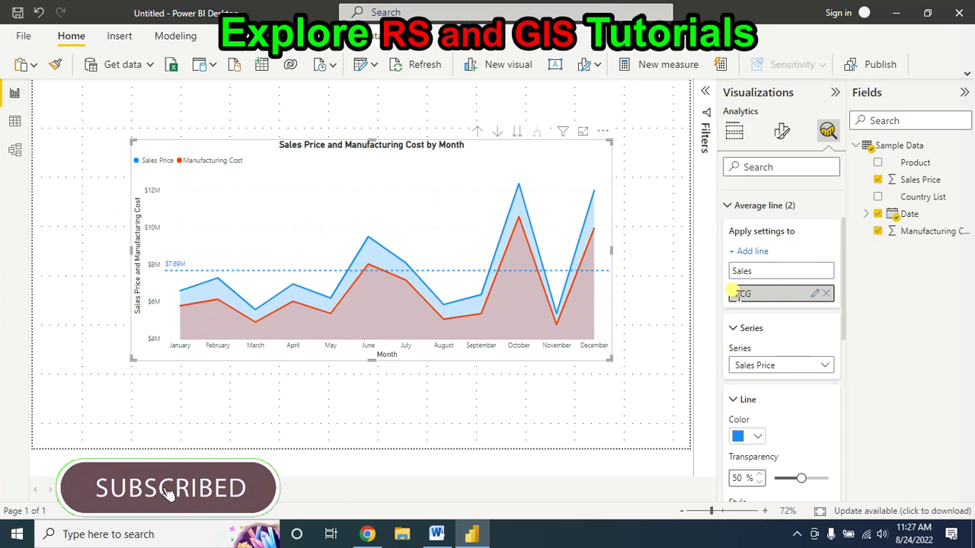
# Step: Make the MCG line average Manufacturing Cost and colour it red-orange
pyautogui.click(813, 366)
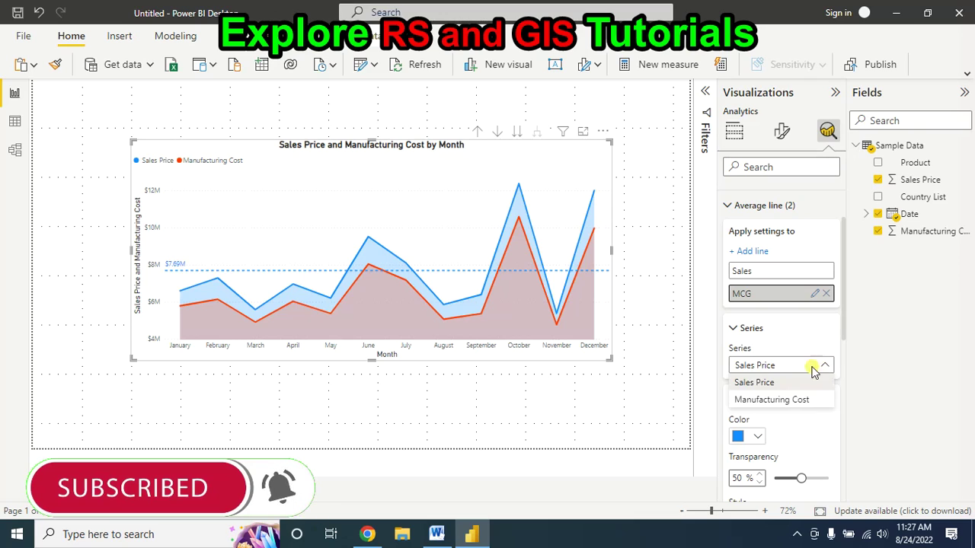
pyautogui.click(751, 405)
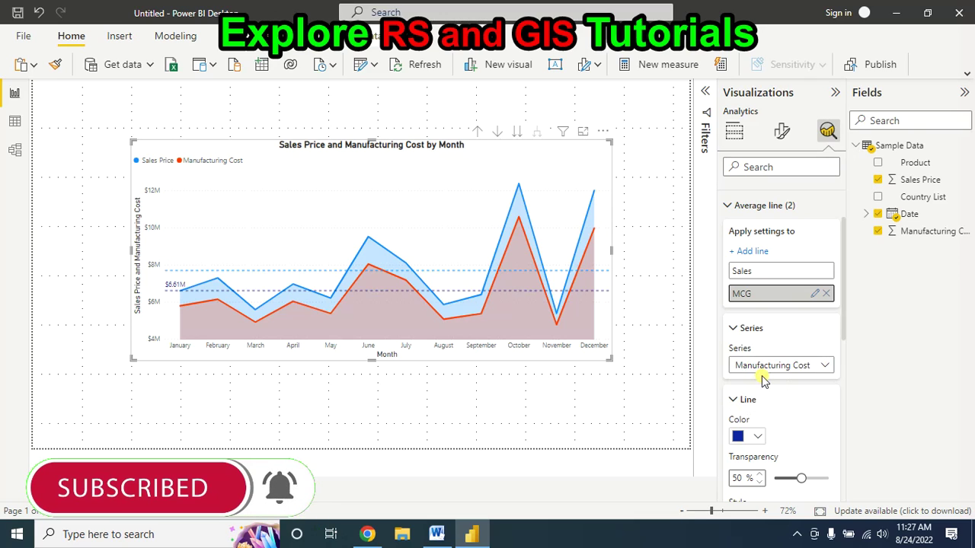
pyautogui.scroll(-2, 796, 343)
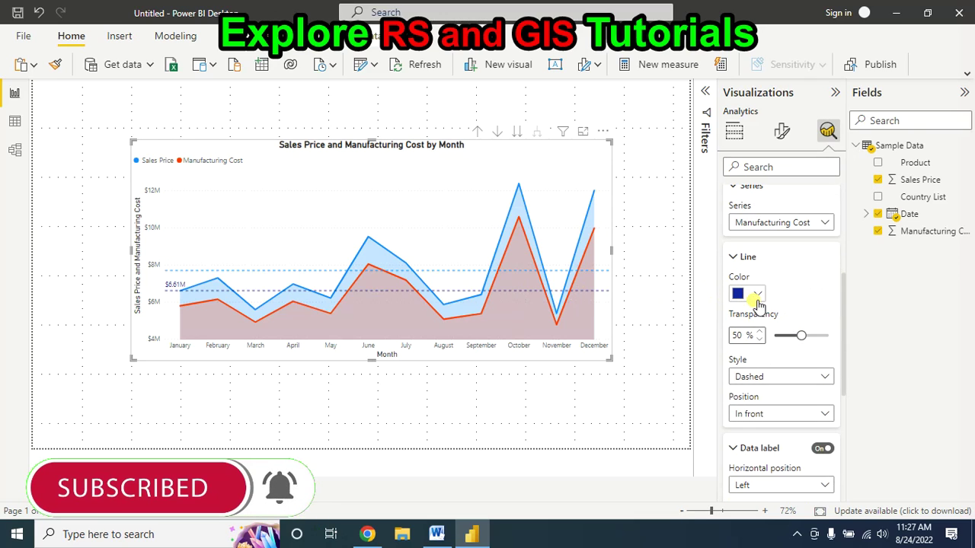
pyautogui.click(755, 294)
pyautogui.click(747, 232)
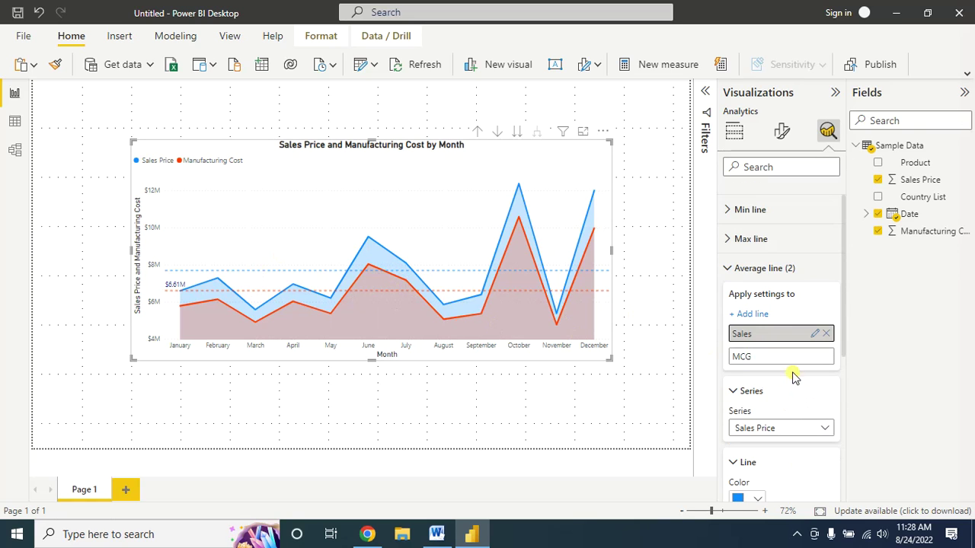
# Step: Show a Millions data label ($7.69M) on the dashed reference line
pyautogui.scroll(-1, 785, 342)
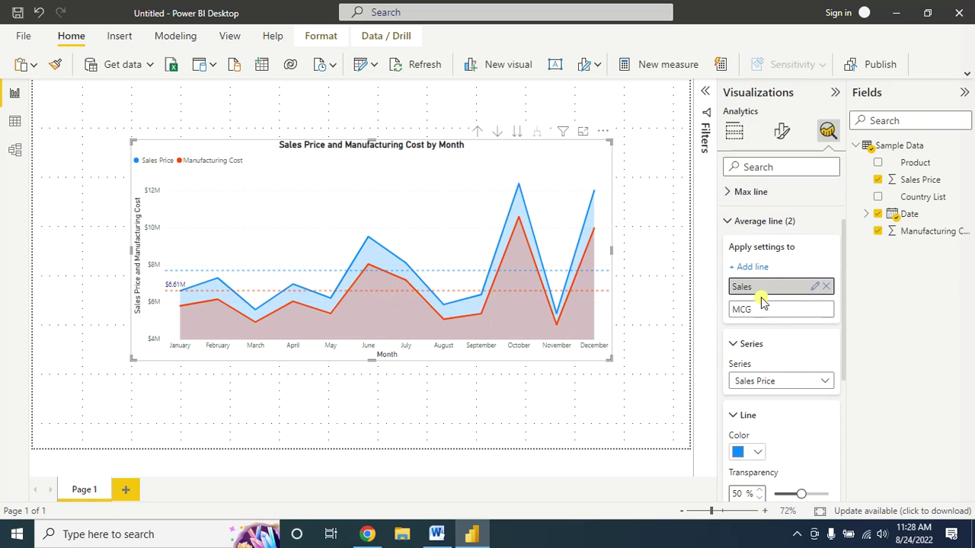
pyautogui.scroll(-5, 789, 392)
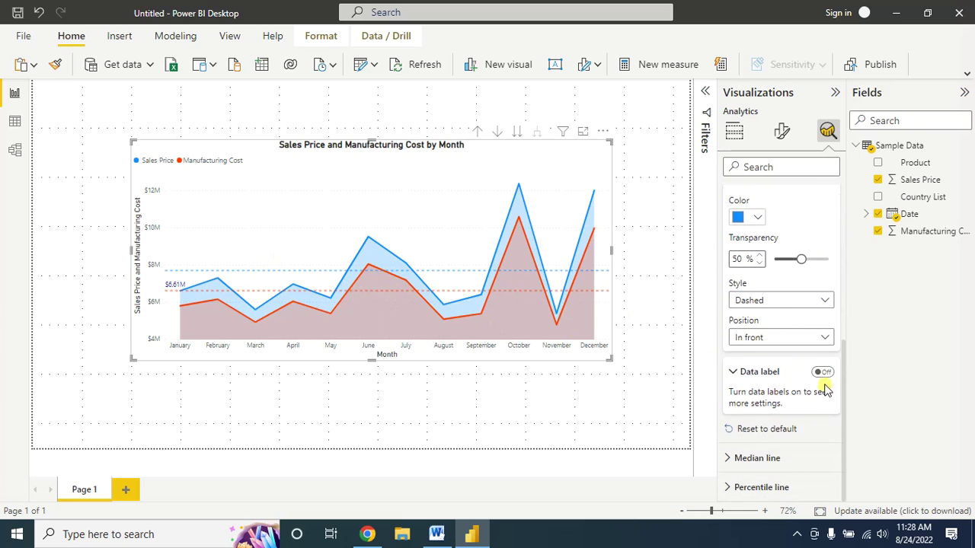
pyautogui.click(823, 373)
pyautogui.scroll(-3, 827, 365)
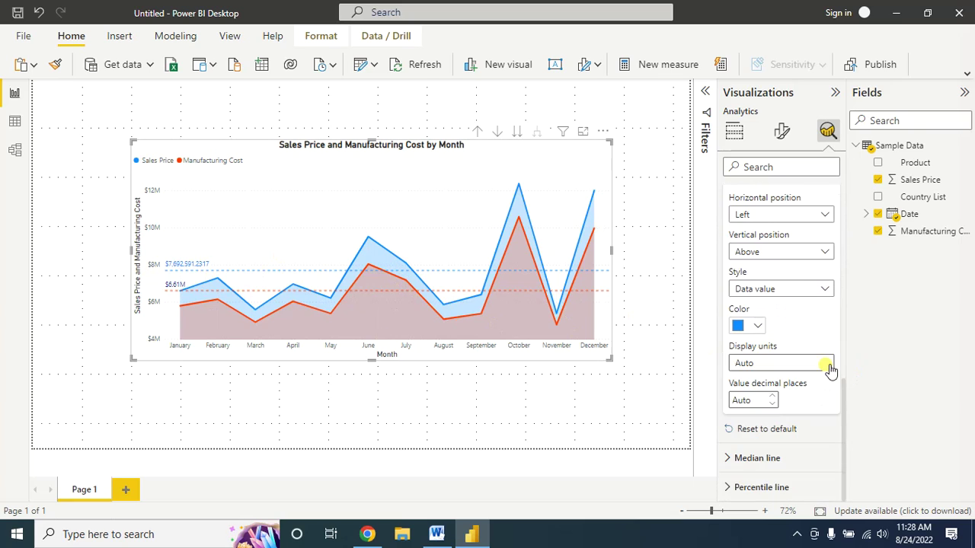
pyautogui.click(824, 364)
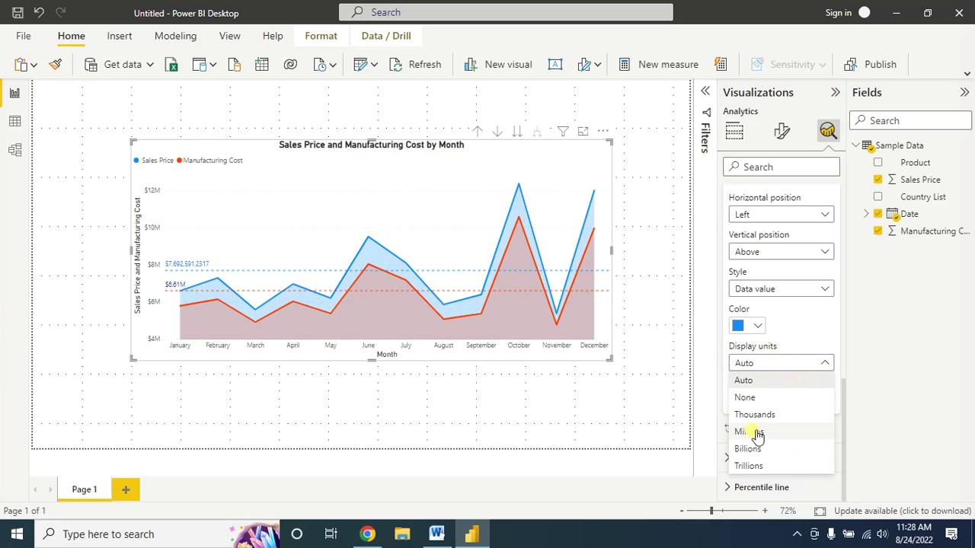
pyautogui.click(754, 431)
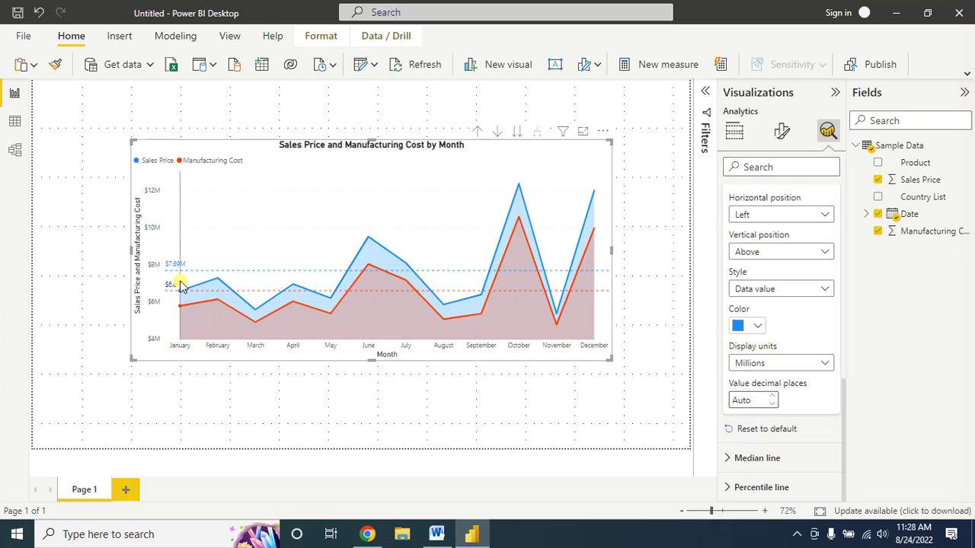
# Step: Switch Markers On for the Sales Price and Manufacturing Cost chart so both lines show points
pyautogui.moveTo(256, 282)
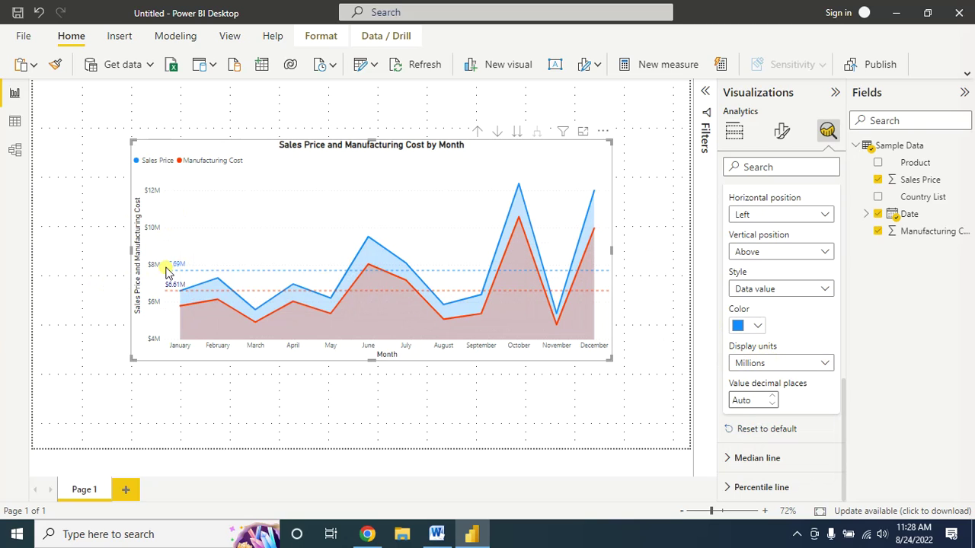
pyautogui.moveTo(182, 272)
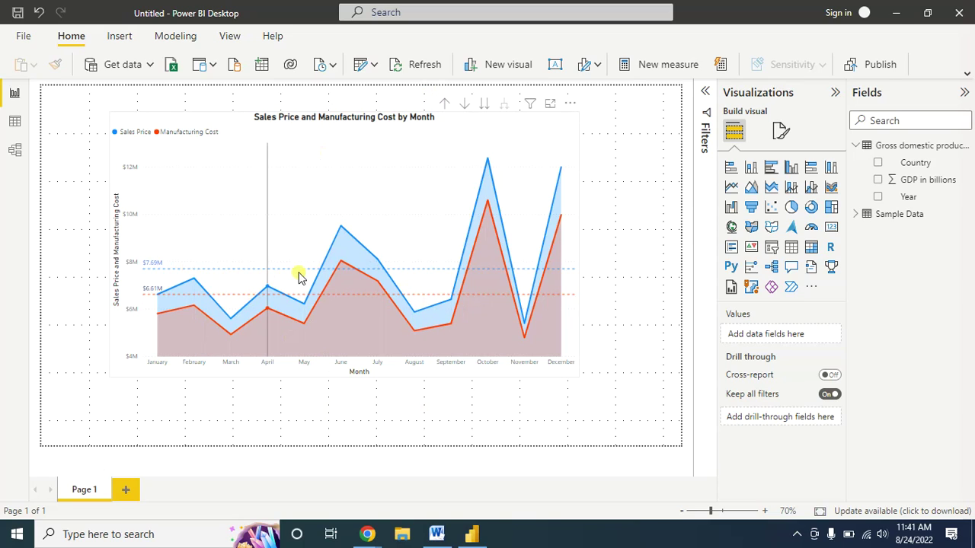
pyautogui.click(457, 135)
pyautogui.click(780, 131)
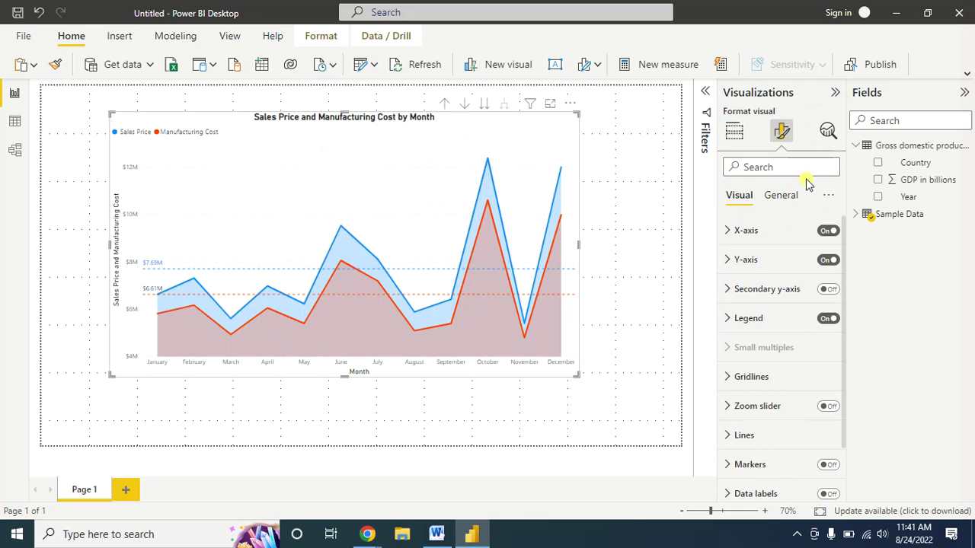
pyautogui.scroll(-2, 750, 421)
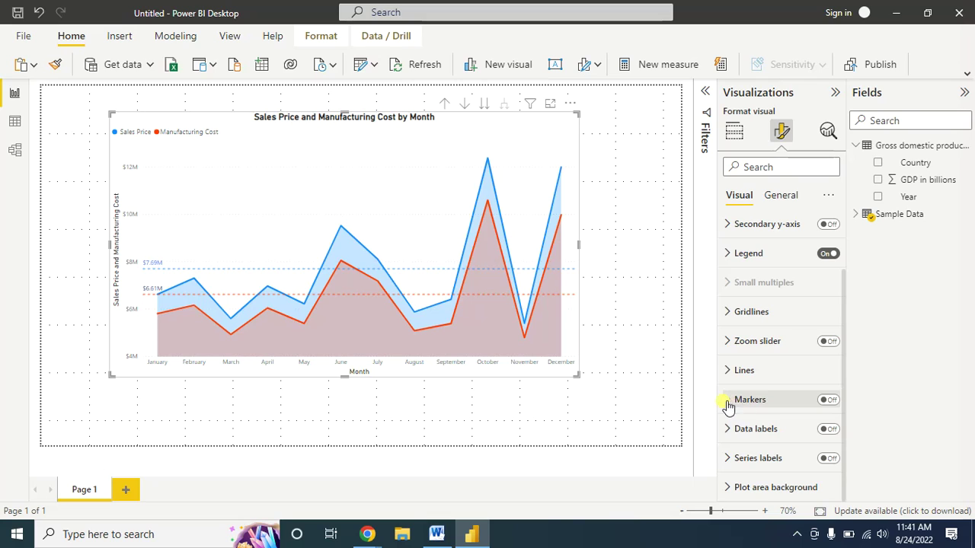
pyautogui.click(827, 402)
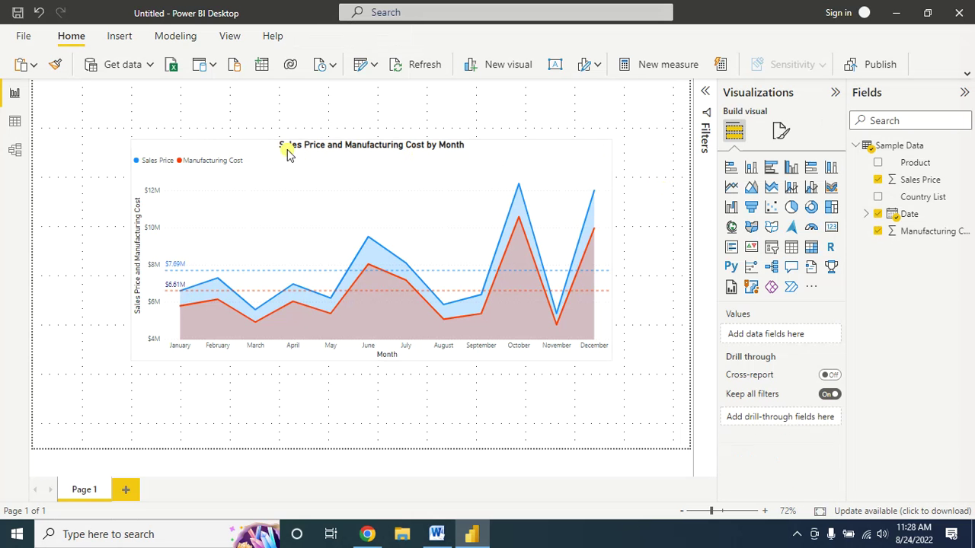
# Step: Move the Sales/Cost chart to the top-left corner of the report page and deselect it
pyautogui.moveTo(261, 150); pyautogui.dragTo(178, 102)
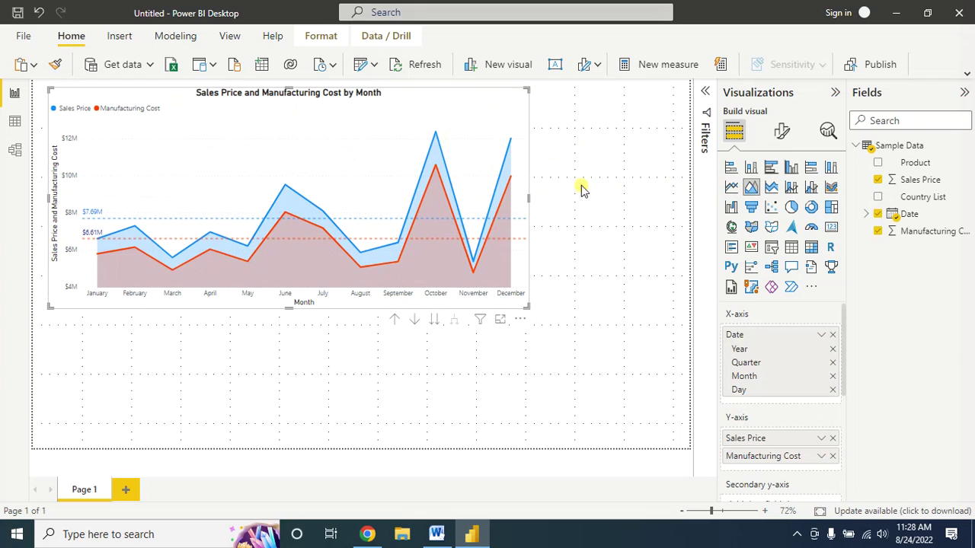
pyautogui.click(529, 315)
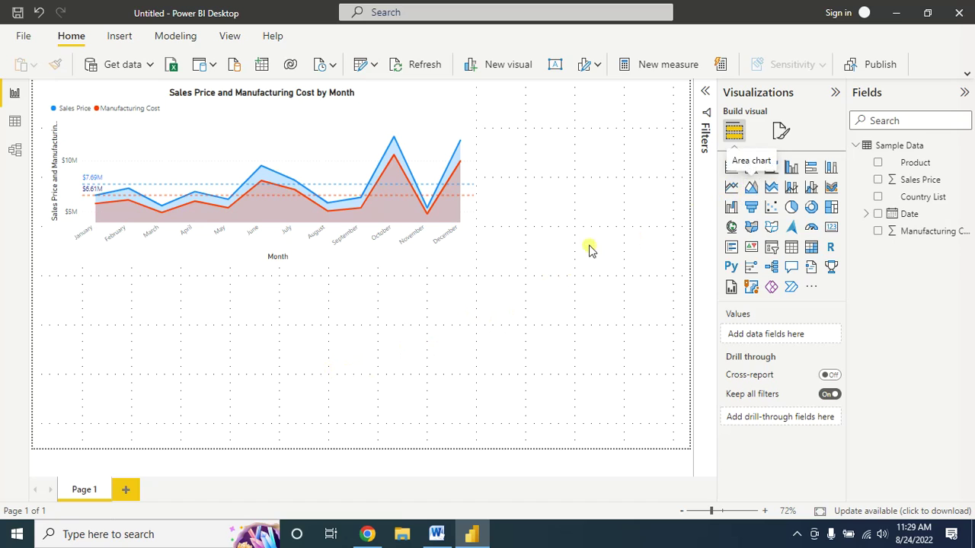
pyautogui.hotkey('alt', 'Tab')
# Step: Copy the Wikipedia GDP list page's web address and return to Power BI Desktop
pyautogui.moveTo(316, 113)
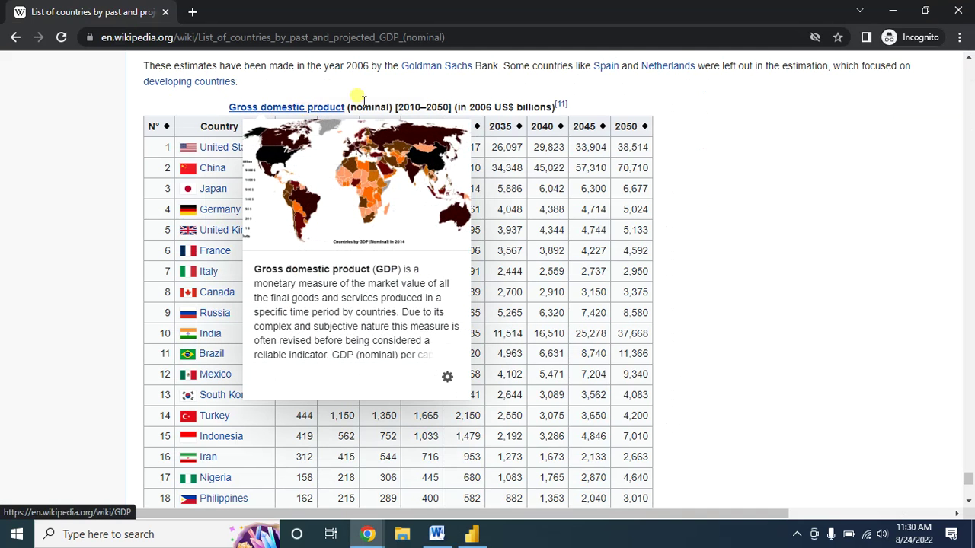
pyautogui.doubleClick(437, 106)
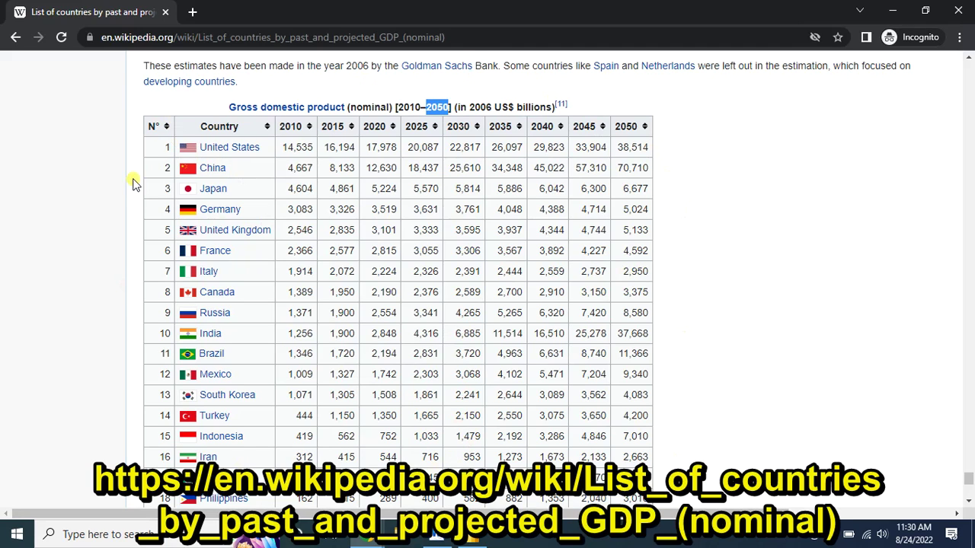
pyautogui.click(474, 36)
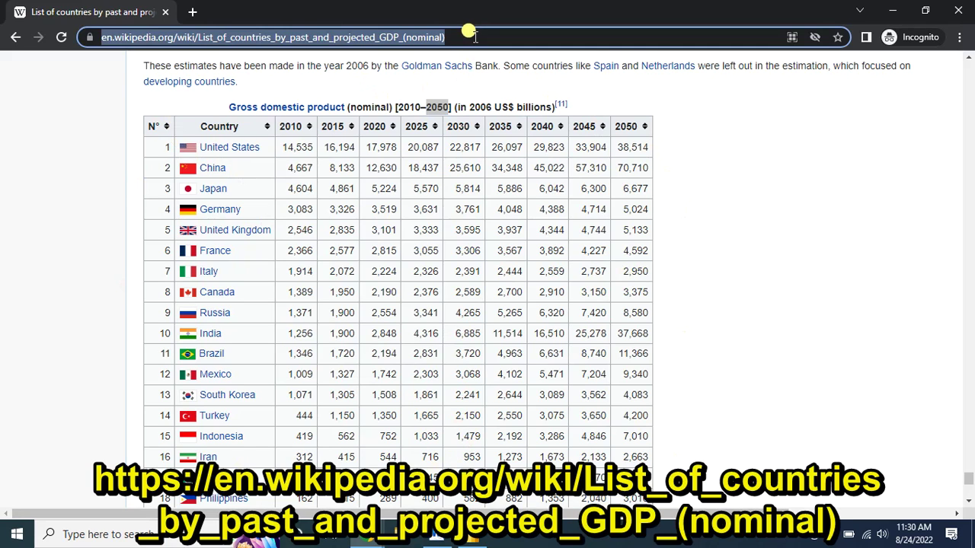
pyautogui.rightClick(252, 46)
pyautogui.click(283, 120)
pyautogui.hotkey('alt', 'Tab')
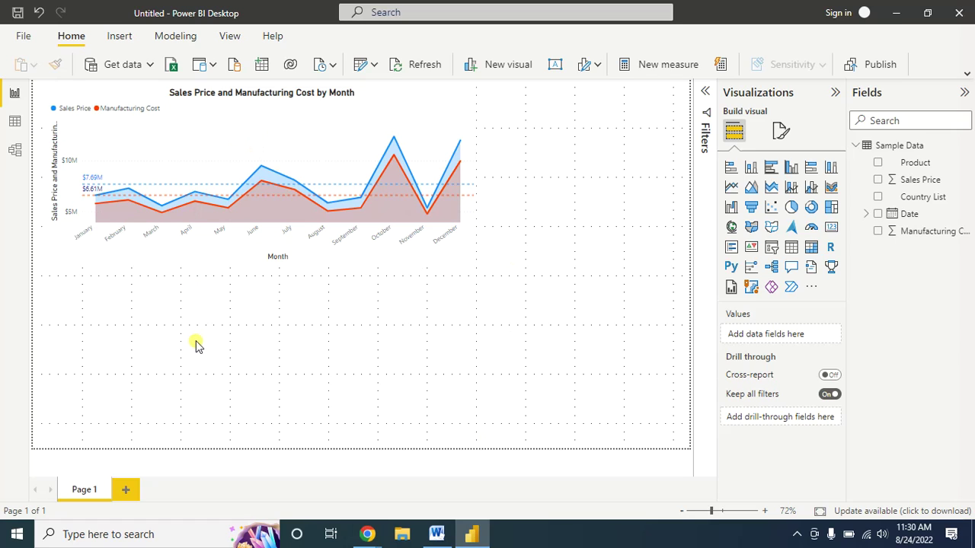
# Step: Connect to a Web data source using the pasted Wikipedia GDP page address
pyautogui.click(147, 67)
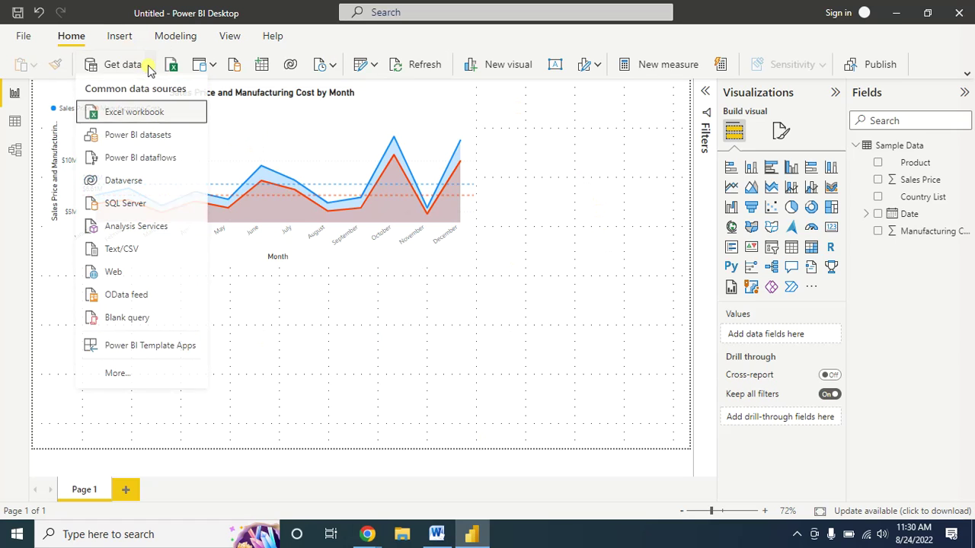
pyautogui.click(114, 277)
pyautogui.hotkey('ctrl', 'v')
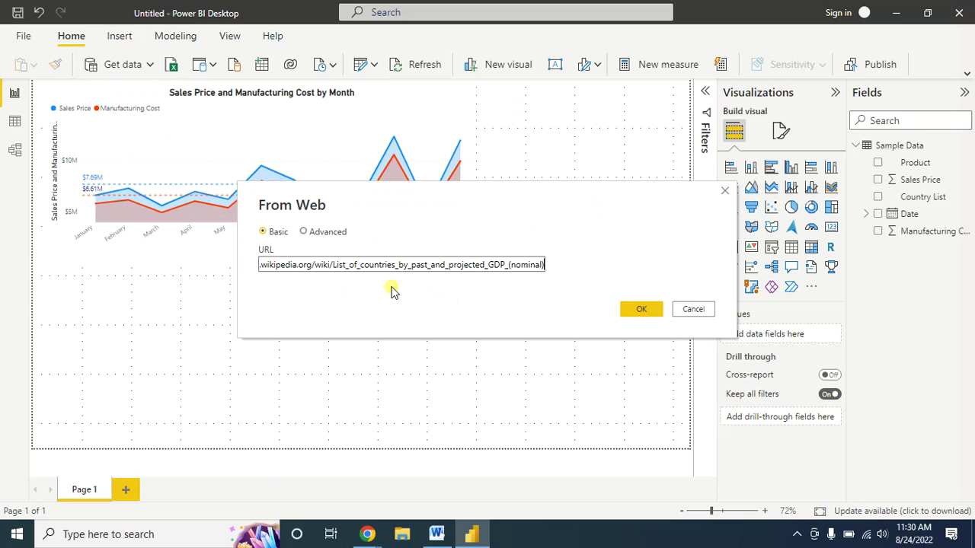
pyautogui.click(642, 309)
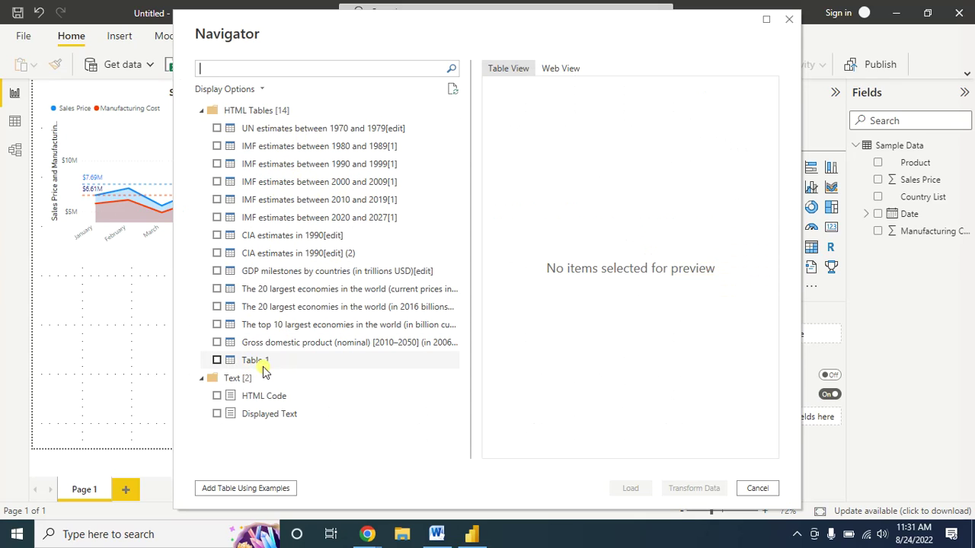
# Step: Tick the Gross domestic product (nominal) table in Navigator and send it to Transform Data
pyautogui.click(303, 346)
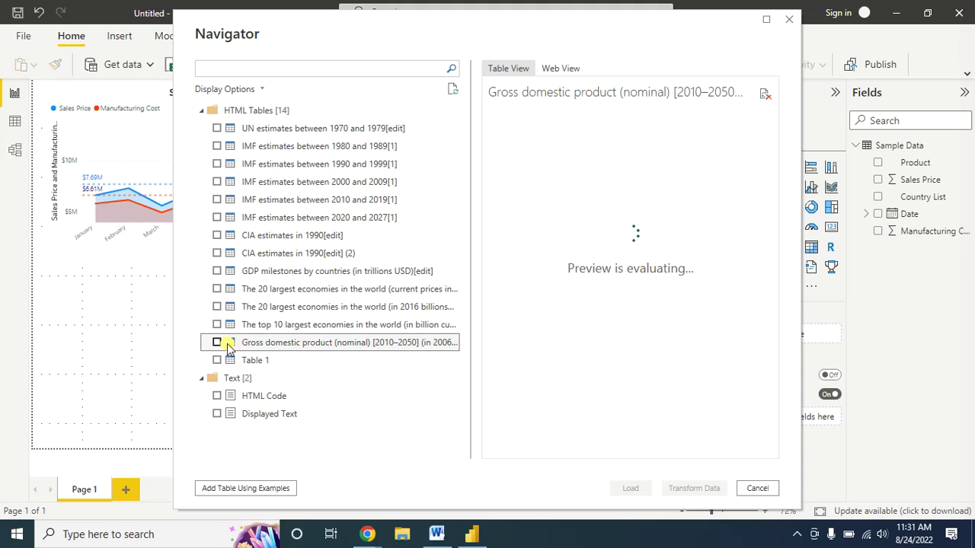
pyautogui.click(217, 343)
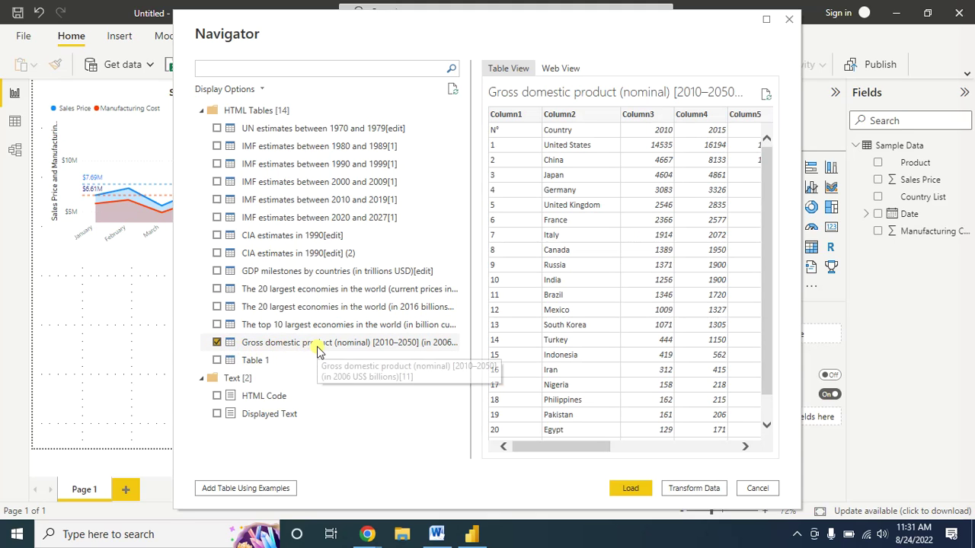
pyautogui.moveTo(588, 448)
pyautogui.mouseDown()
pyautogui.moveTo(719, 448)
pyautogui.moveTo(589, 451)
pyautogui.mouseUp()
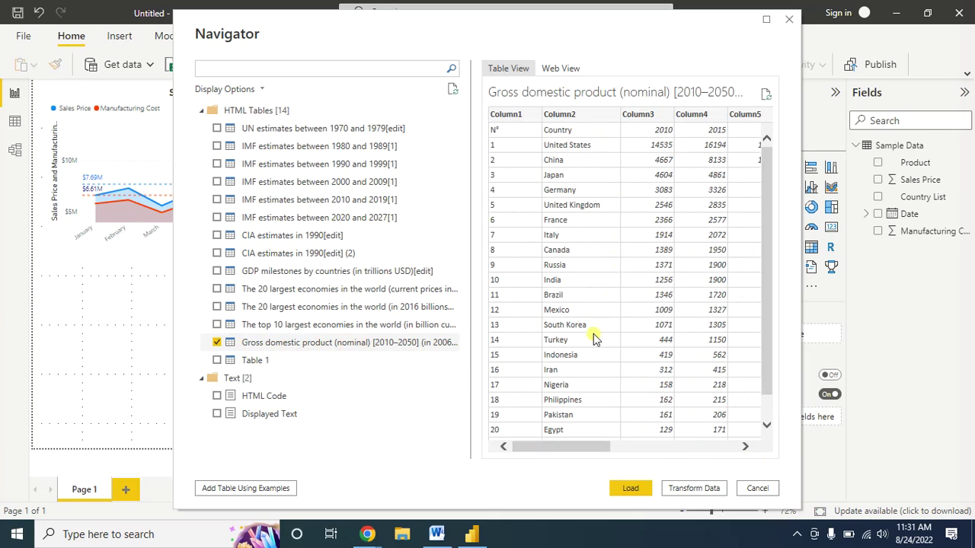
pyautogui.hscroll(3, 601, 185)
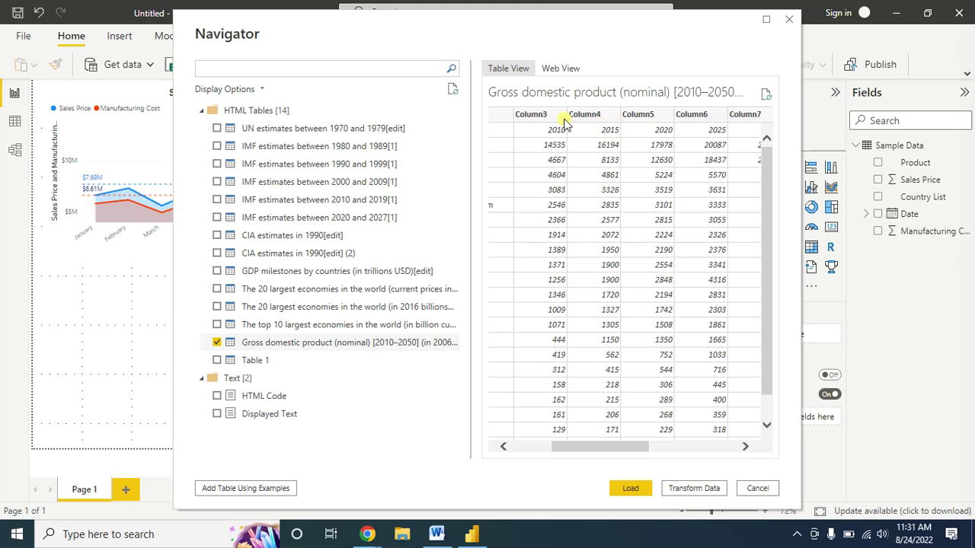
pyautogui.click(712, 490)
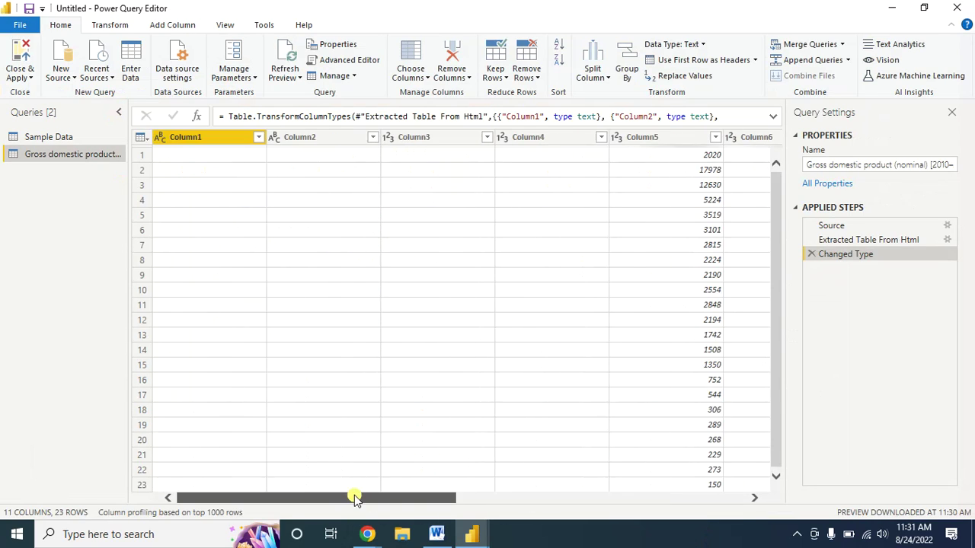
# Step: Remove the Column1 rank column and use the first row as headers (Country, 2010–2050)
pyautogui.rightClick(201, 144)
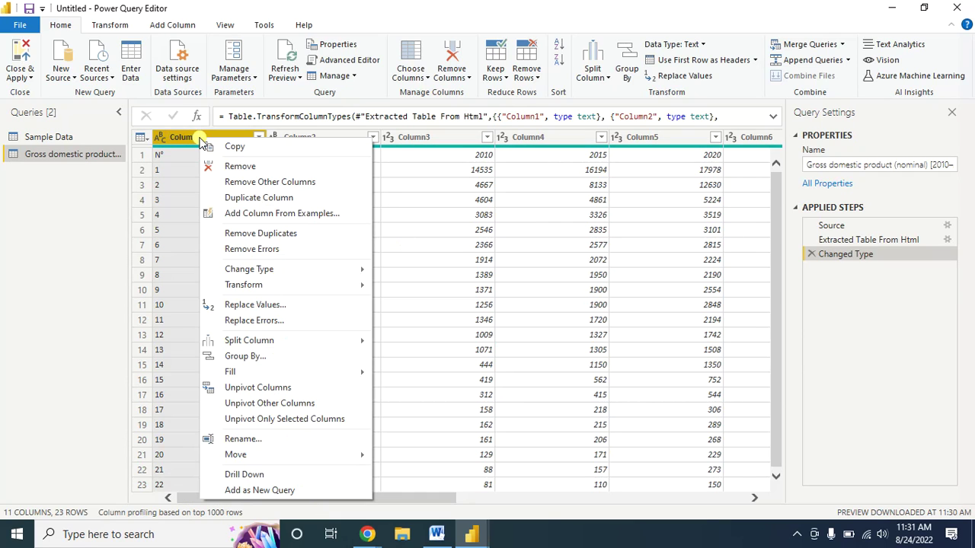
pyautogui.click(207, 166)
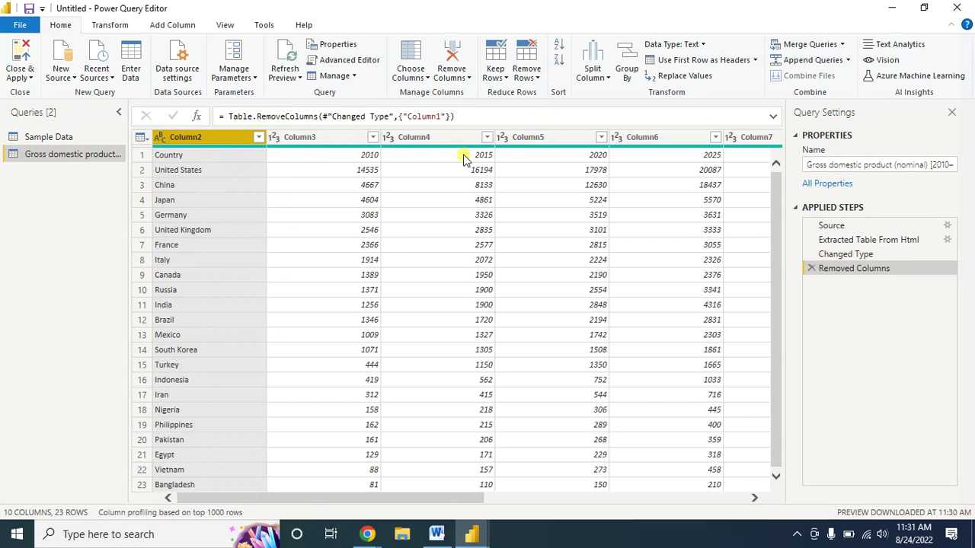
pyautogui.click(693, 60)
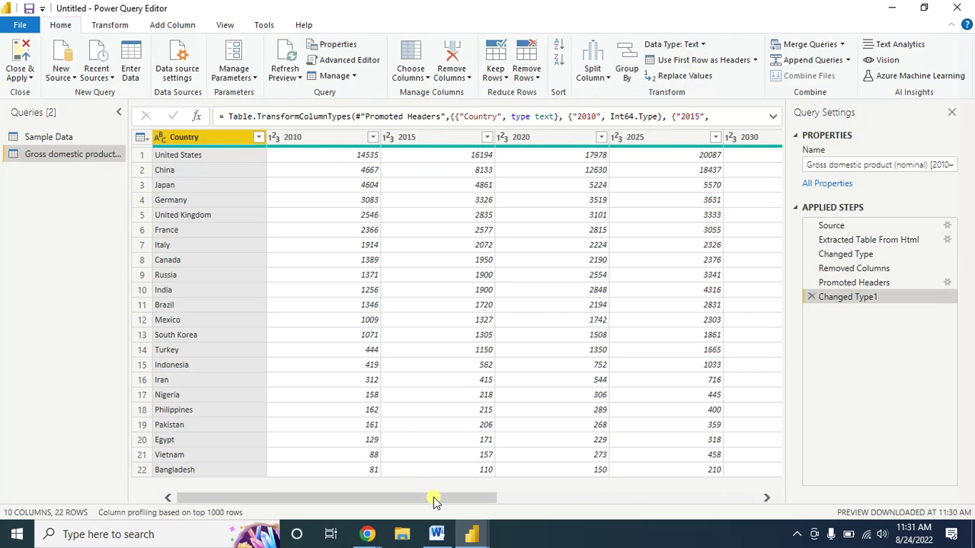
pyautogui.moveTo(433, 501); pyautogui.dragTo(573, 500)
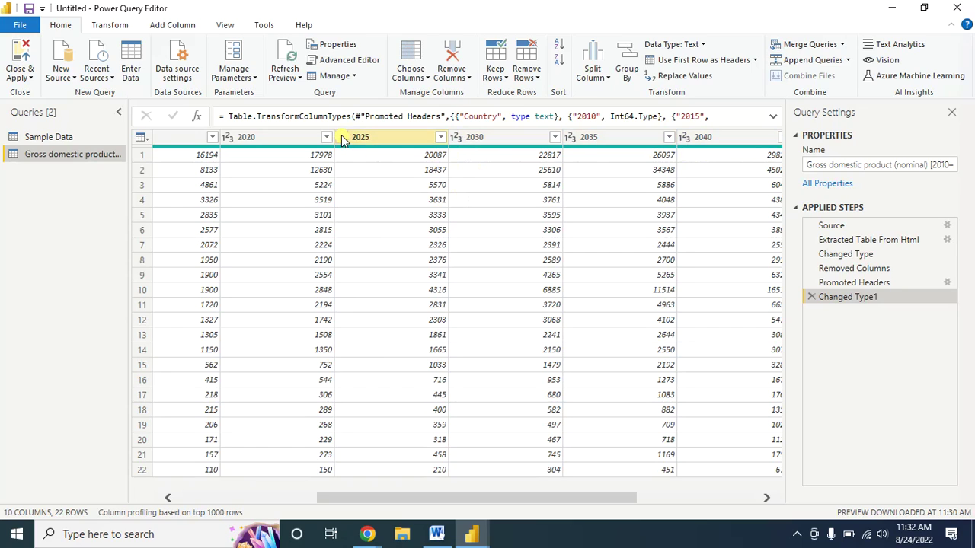
pyautogui.moveTo(449, 495); pyautogui.dragTo(273, 496)
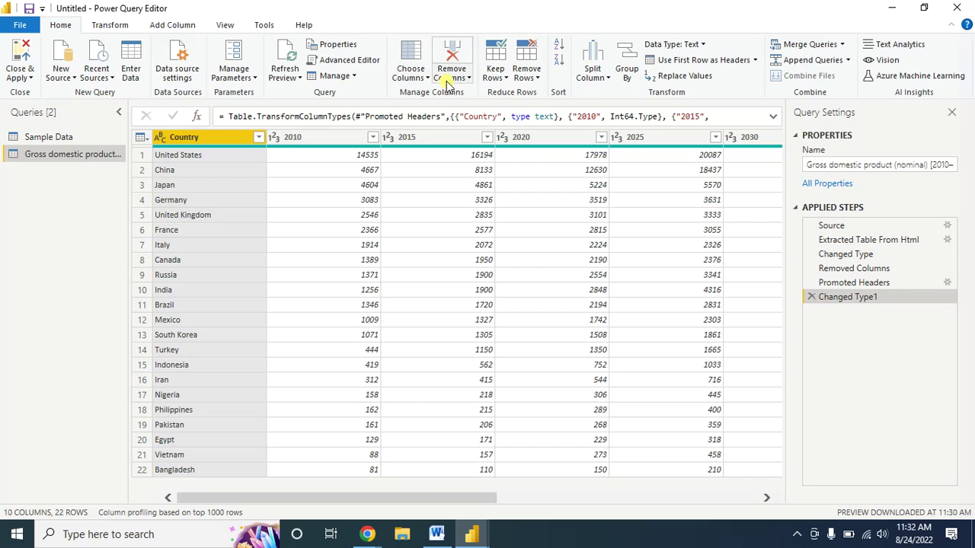
# Step: Keep only the top 5 rows of the GDP query, United States through United Kingdom
pyautogui.click(497, 76)
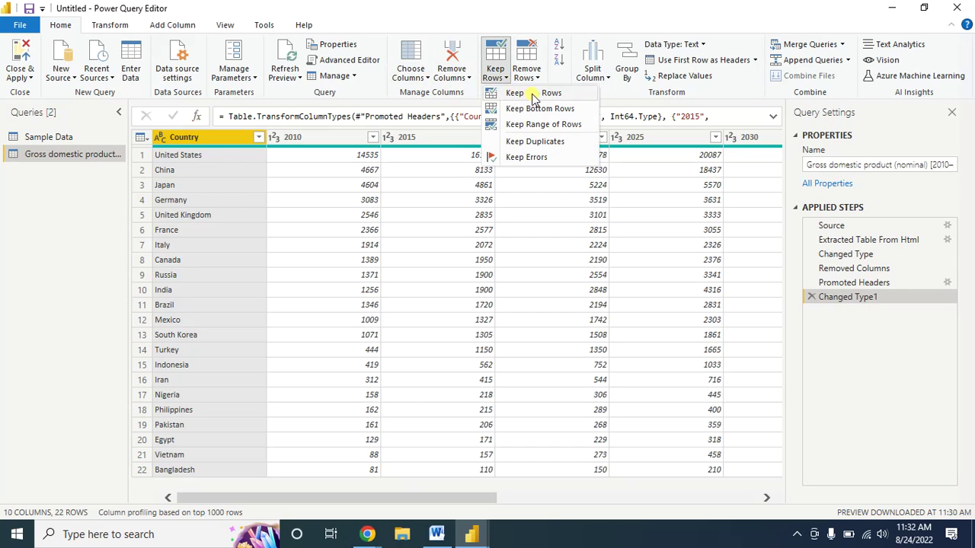
pyautogui.click(532, 94)
pyautogui.write('5')
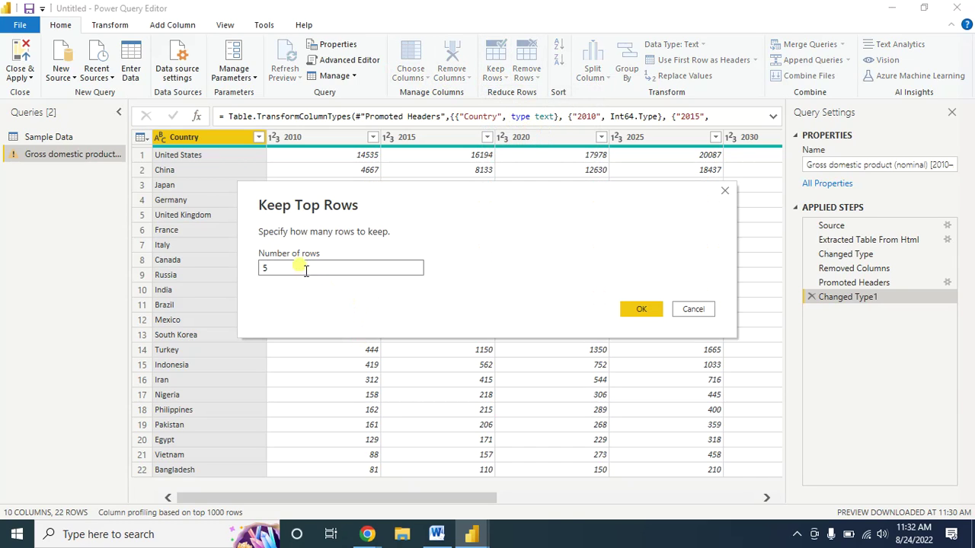
pyautogui.click(635, 308)
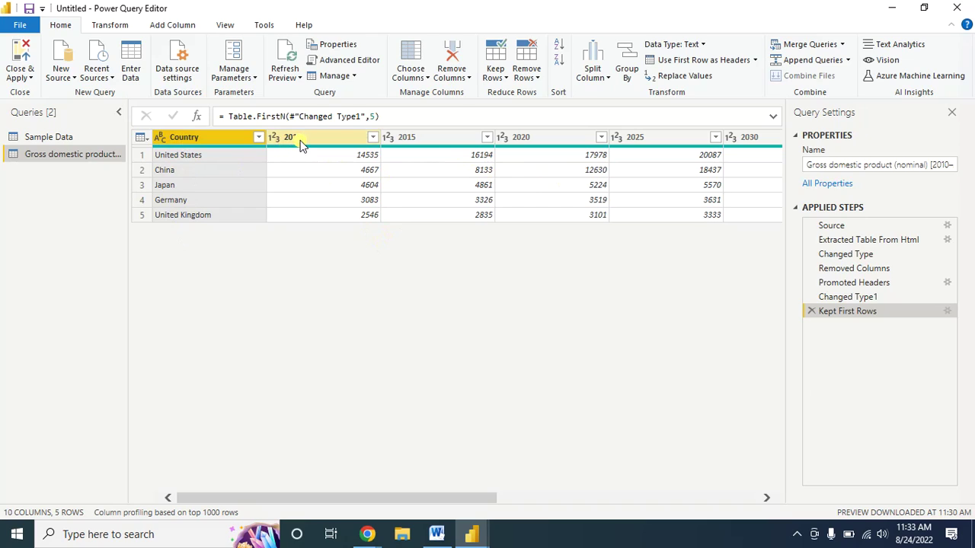
# Step: Select all nine year columns, 2010 through 2050, in the GDP query
pyautogui.click(217, 156)
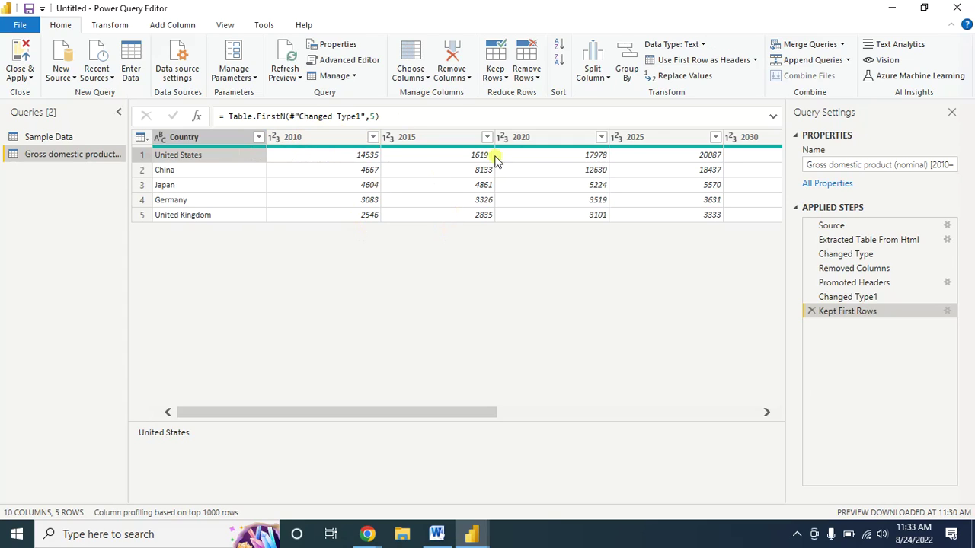
pyautogui.moveTo(296, 418)
pyautogui.mouseDown()
pyautogui.moveTo(424, 414)
pyautogui.moveTo(301, 414)
pyautogui.mouseUp()
pyautogui.click(303, 141)
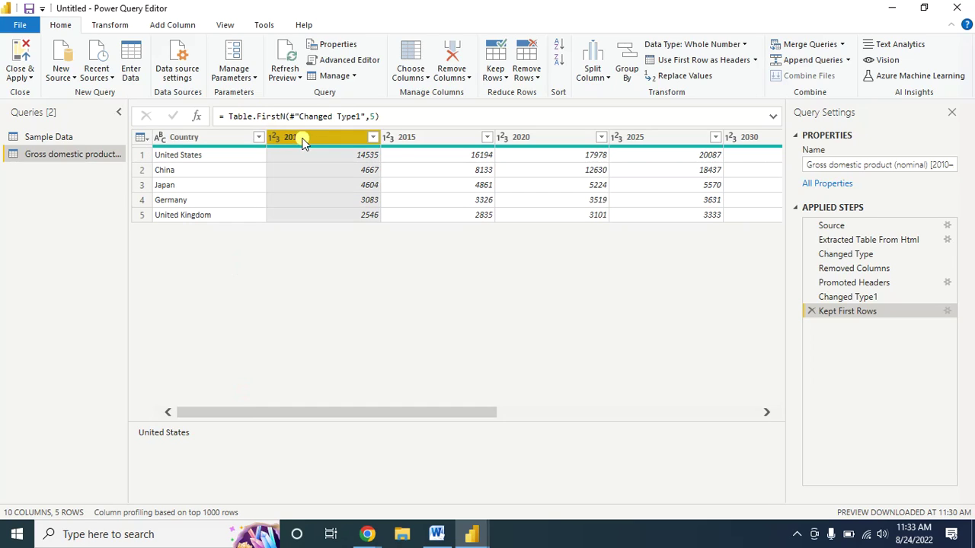
pyautogui.keyDown('ctrl'); pyautogui.click(424, 136); pyautogui.keyUp('ctrl')
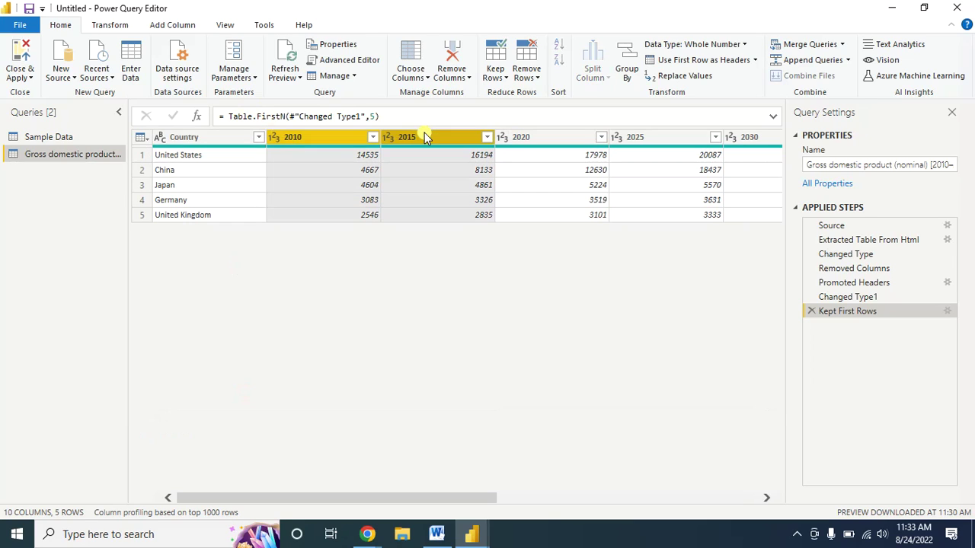
pyautogui.keyDown('ctrl'); pyautogui.click(546, 141); pyautogui.keyUp('ctrl')
pyautogui.moveTo(423, 498); pyautogui.dragTo(542, 498)
pyautogui.keyDown('ctrl'); pyautogui.click(439, 140); pyautogui.keyUp('ctrl')
pyautogui.keyDown('ctrl'); pyautogui.click(547, 141); pyautogui.keyUp('ctrl')
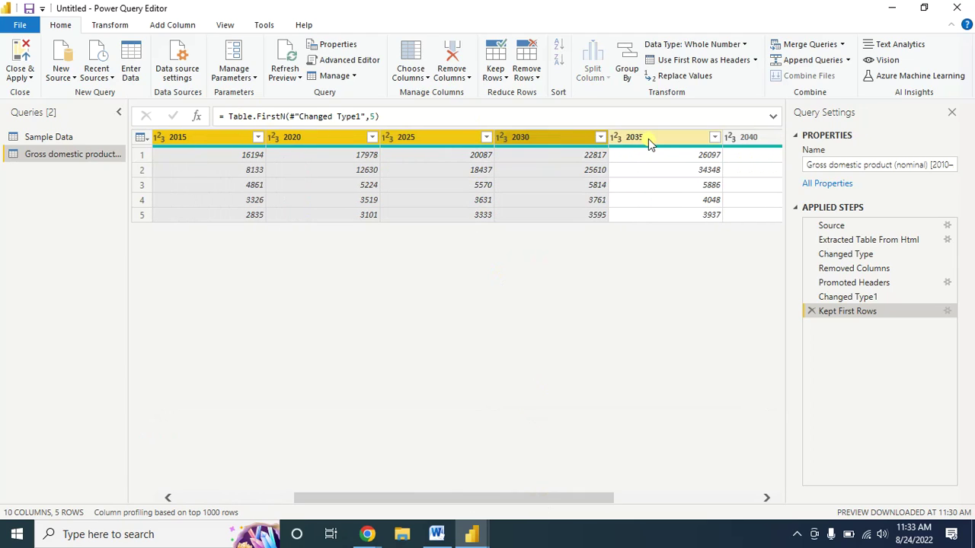
pyautogui.keyDown('ctrl'); pyautogui.click(648, 138); pyautogui.keyUp('ctrl')
pyautogui.moveTo(461, 501); pyautogui.dragTo(594, 497)
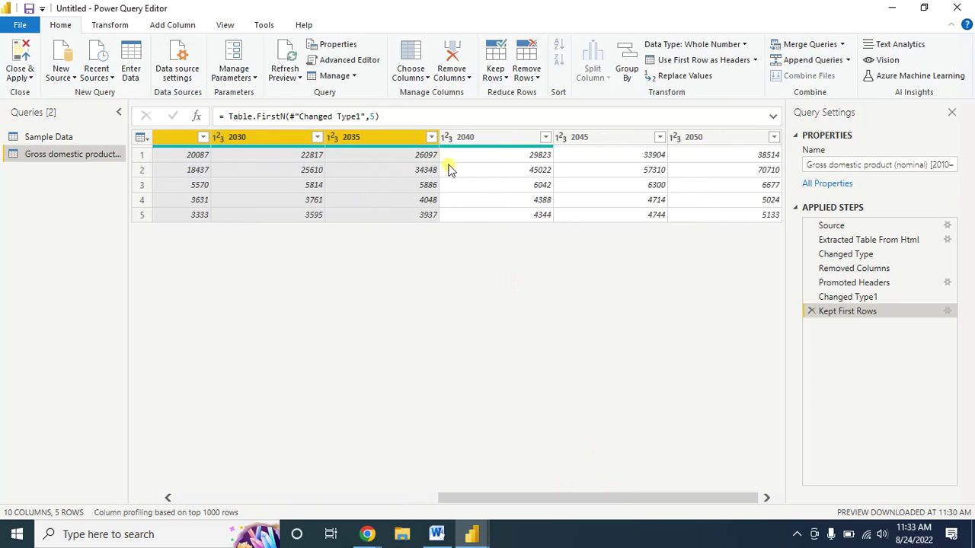
pyautogui.keyDown('ctrl'); pyautogui.click(479, 137); pyautogui.keyUp('ctrl')
pyautogui.keyDown('ctrl'); pyautogui.click(602, 140); pyautogui.keyUp('ctrl')
pyautogui.keyDown('ctrl'); pyautogui.click(714, 141); pyautogui.keyUp('ctrl')
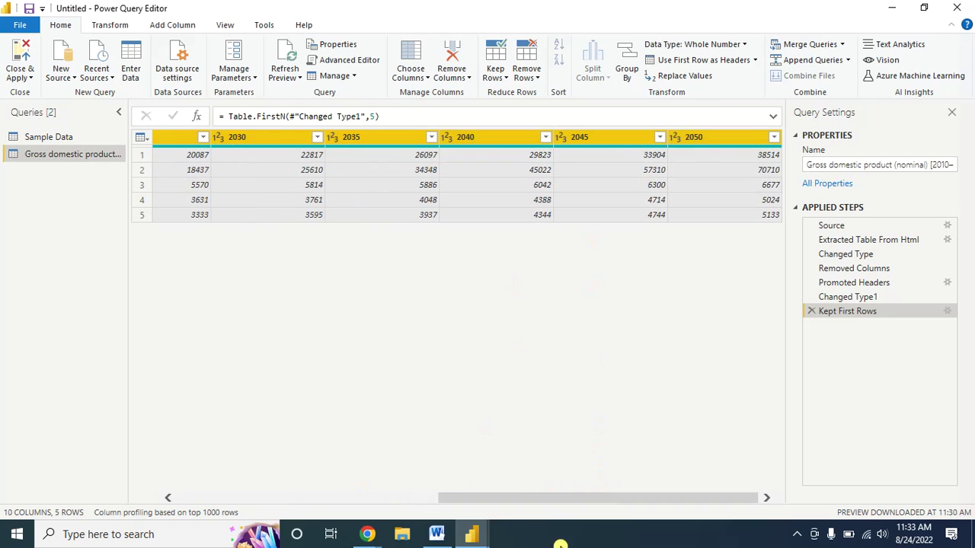
pyautogui.moveTo(543, 502); pyautogui.dragTo(275, 499)
# Step: Unpivot the selected year columns into Attribute and Value columns, 45 rows
pyautogui.click(110, 24)
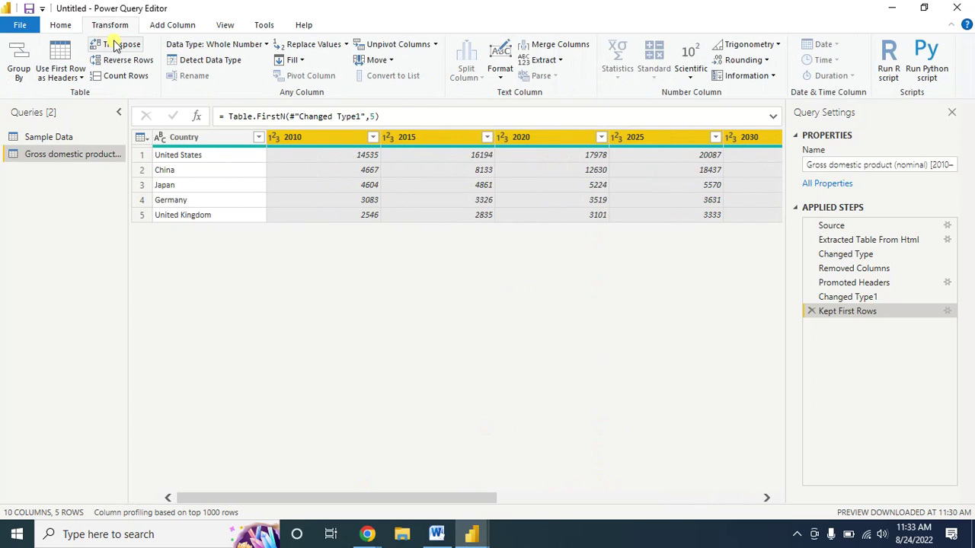
pyautogui.click(415, 51)
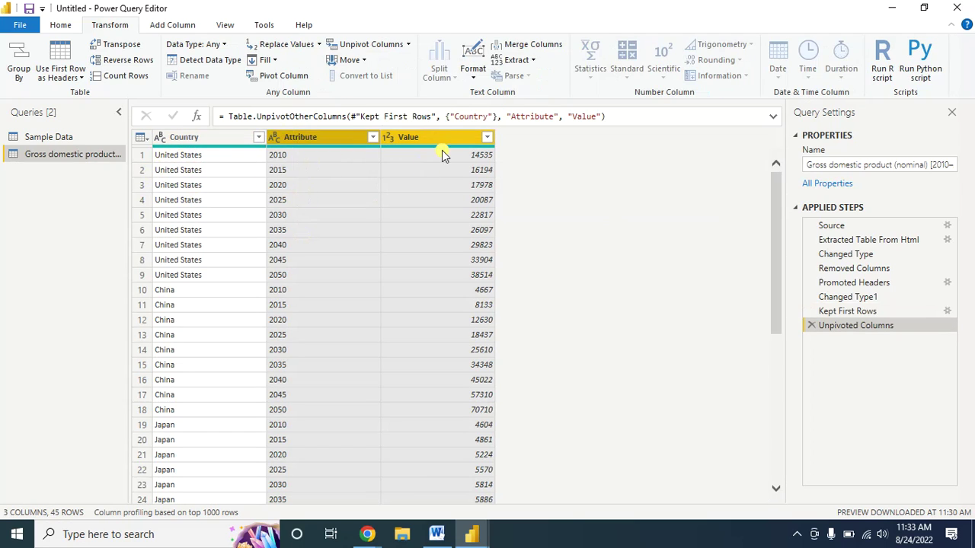
pyautogui.click(319, 139)
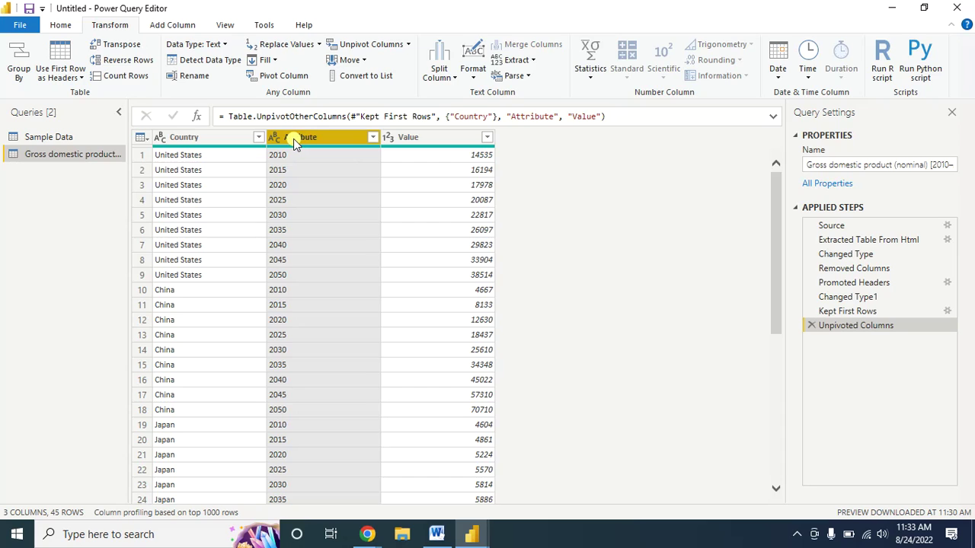
# Step: Rename the Attribute column to Year and the Value column to GDP in billions
pyautogui.rightClick(298, 138)
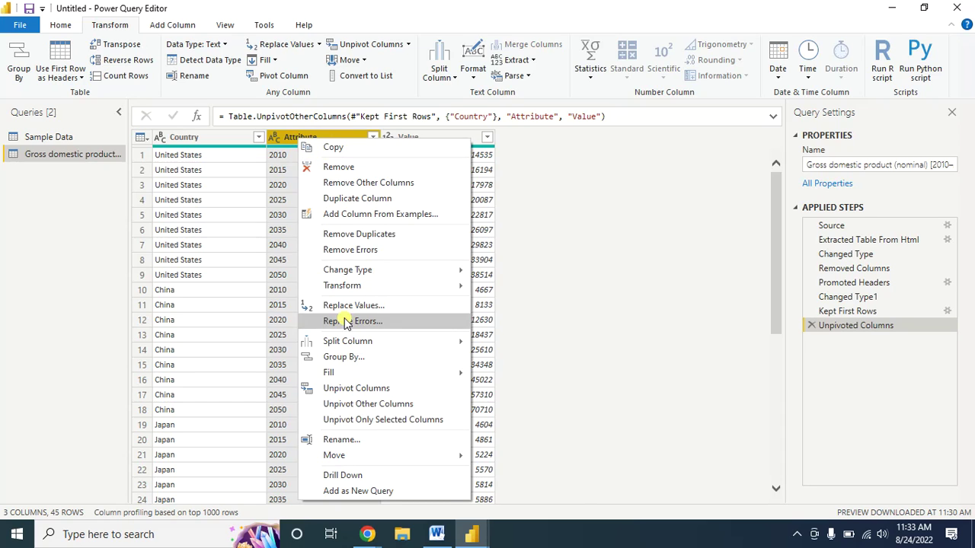
pyautogui.press('Escape')
pyautogui.doubleClick(301, 138)
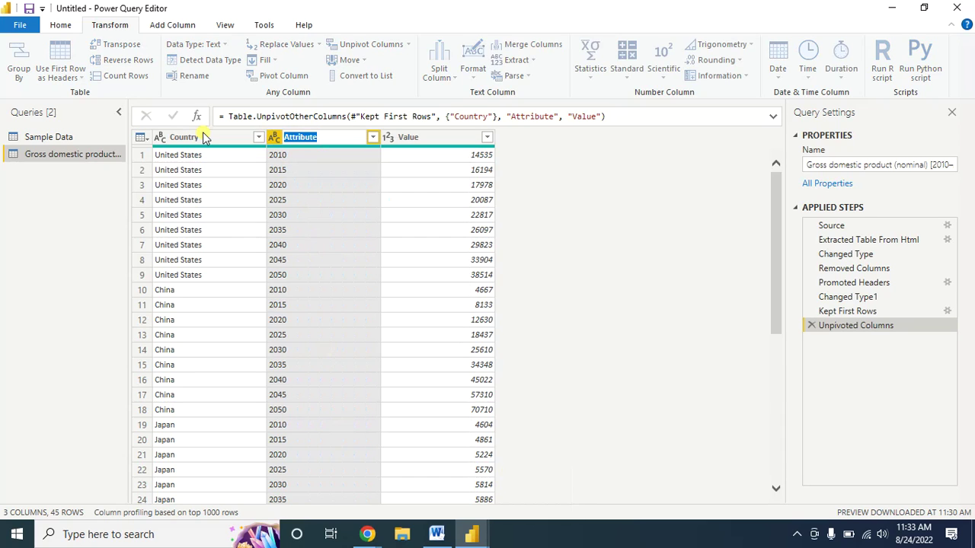
pyautogui.write('Year')
pyautogui.click(404, 135)
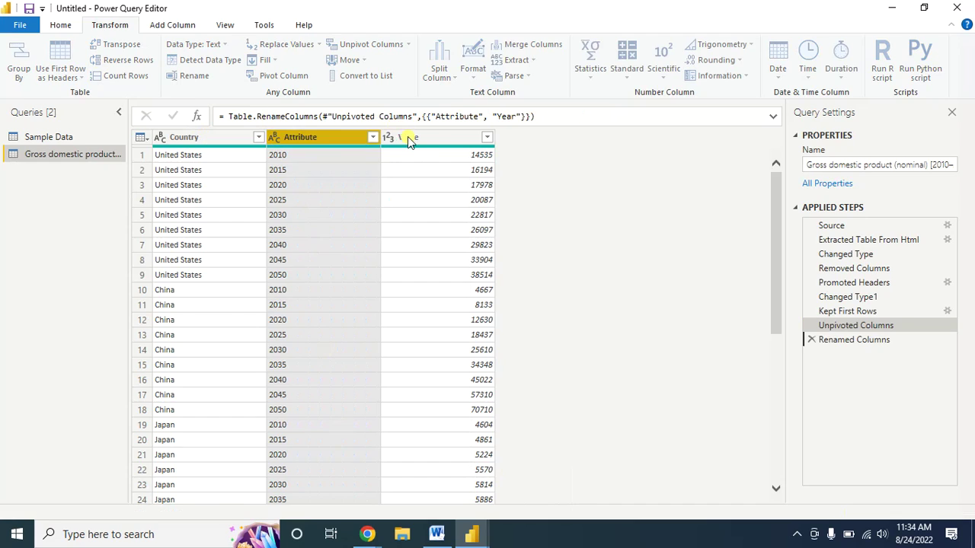
pyautogui.rightClick(406, 136)
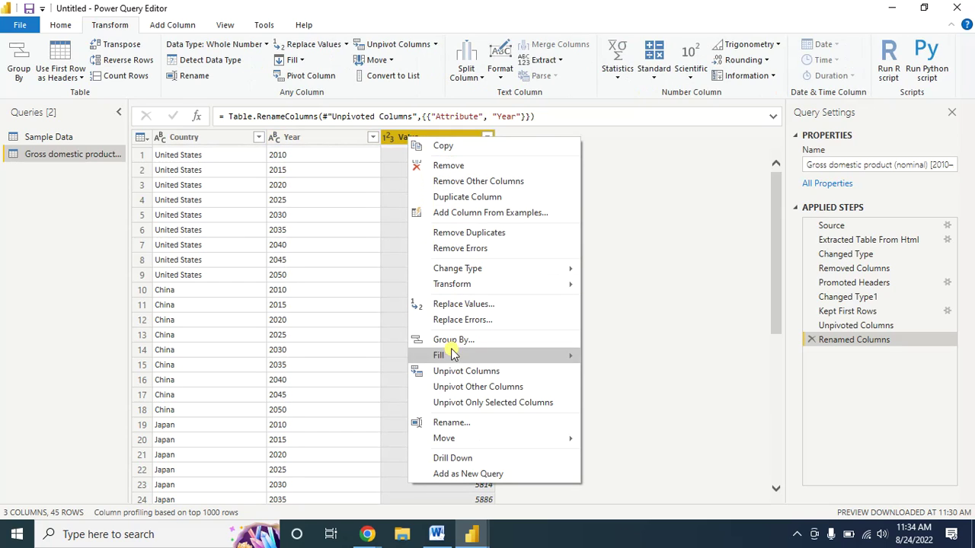
pyautogui.click(451, 422)
pyautogui.write('GDP in bu')
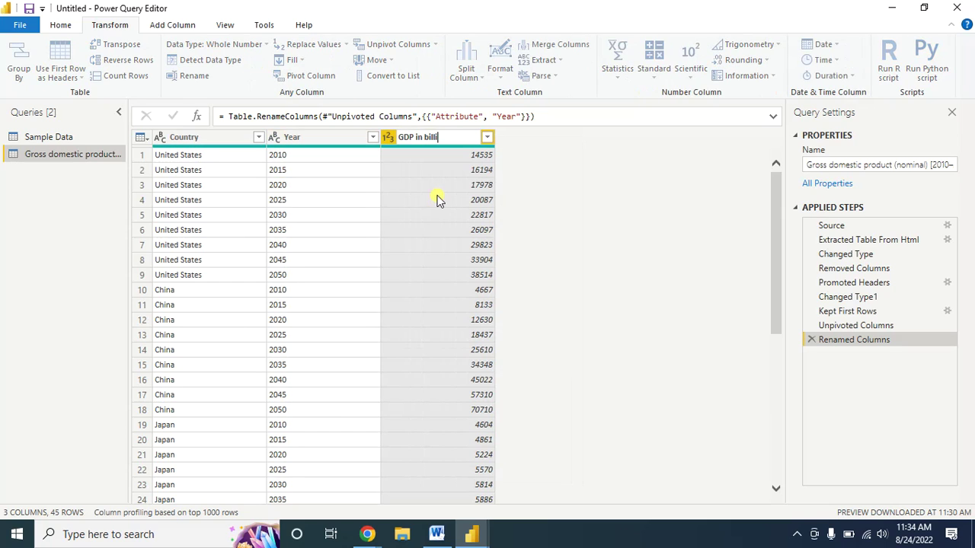
pyautogui.write('llions')
pyautogui.press('Return')
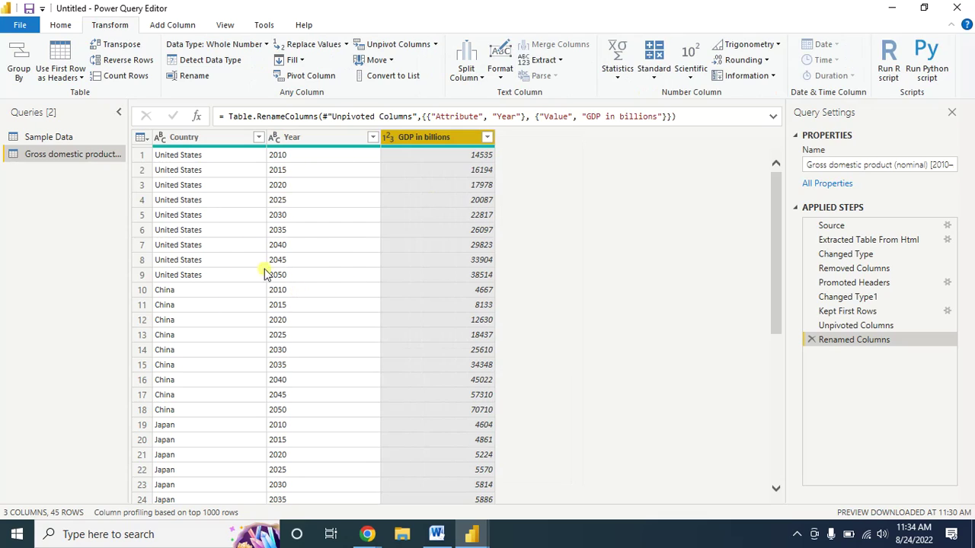
pyautogui.click(60, 24)
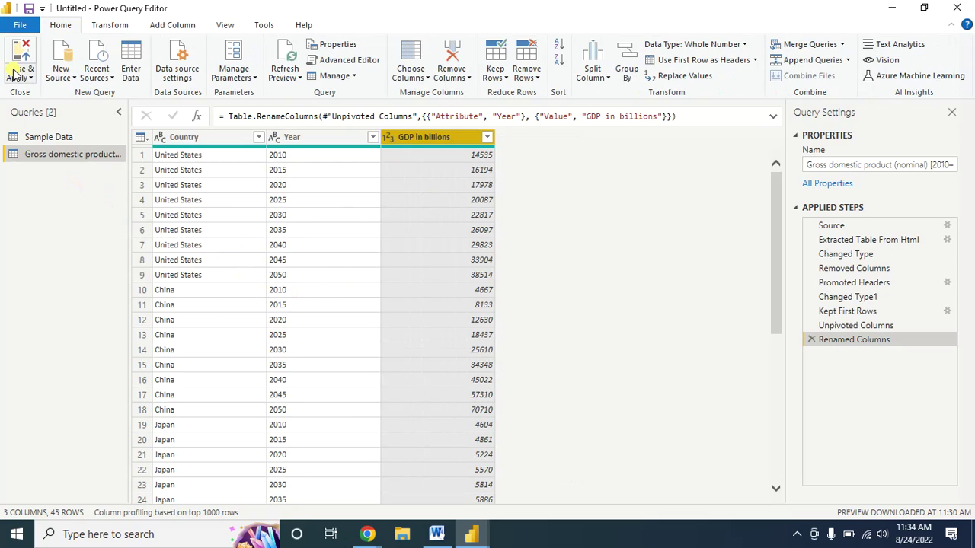
# Step: Close & Apply the query changes and expand the GDP table's fields in the report
pyautogui.click(15, 72)
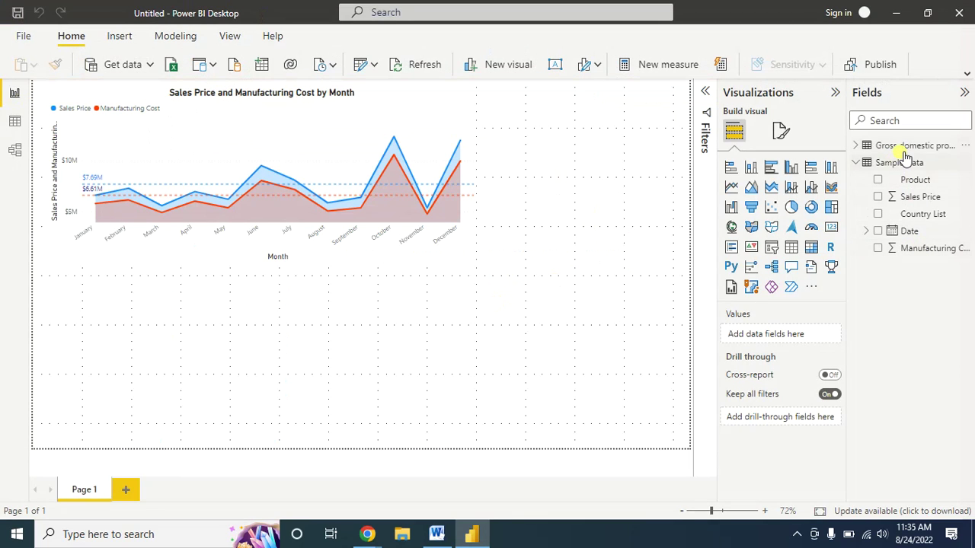
pyautogui.click(901, 145)
pyautogui.click(856, 144)
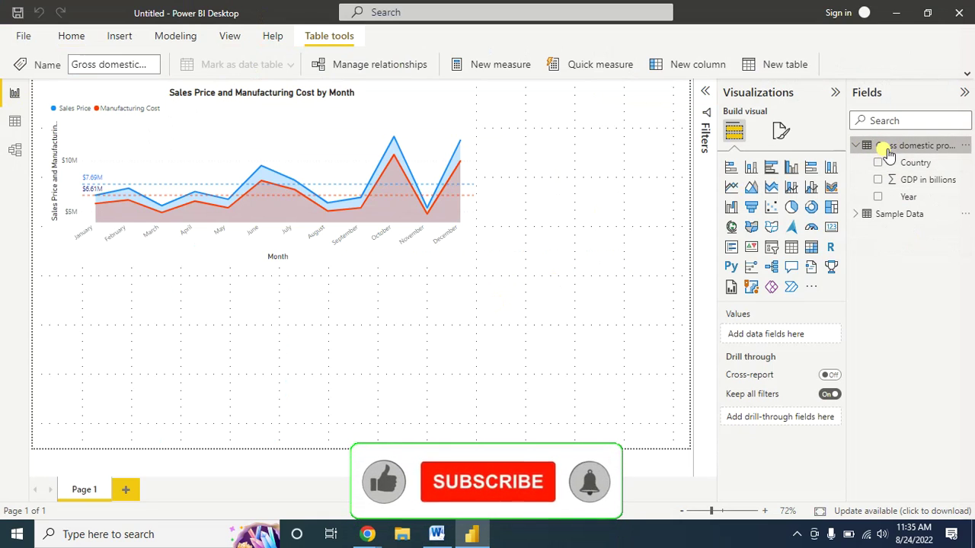
# Step: Add an area chart plotting GDP in billions on the y-axis against Year
pyautogui.click(752, 188)
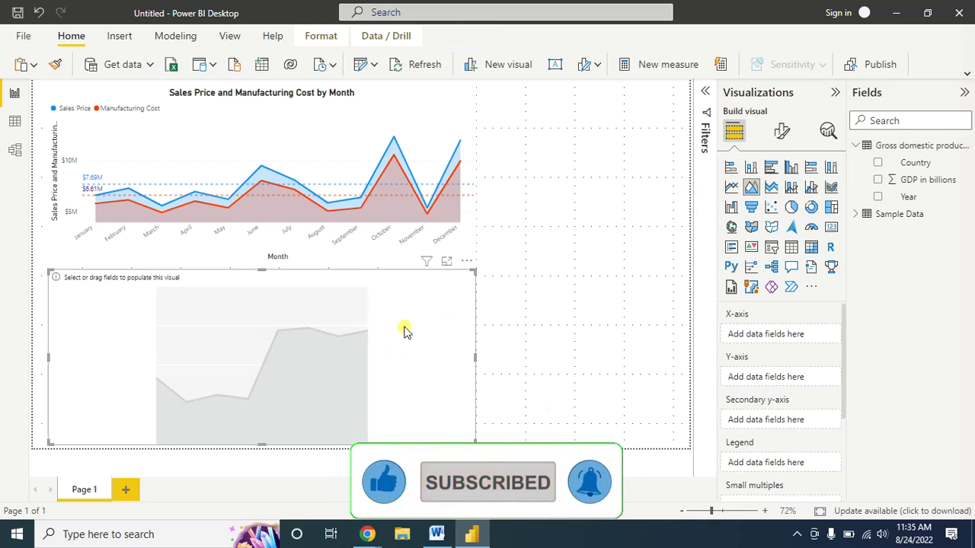
pyautogui.moveTo(404, 332); pyautogui.dragTo(453, 326)
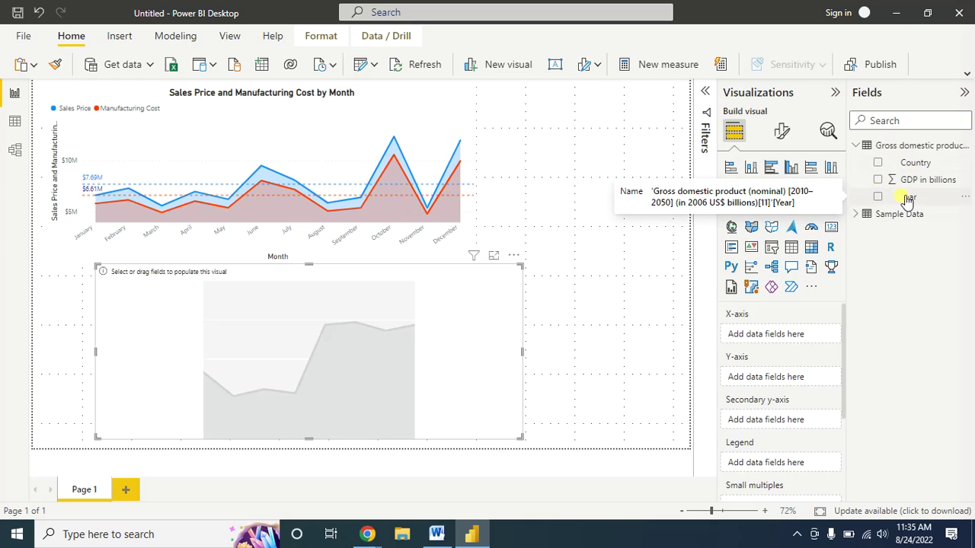
pyautogui.moveTo(906, 200); pyautogui.dragTo(787, 339)
pyautogui.moveTo(925, 181); pyautogui.dragTo(788, 384)
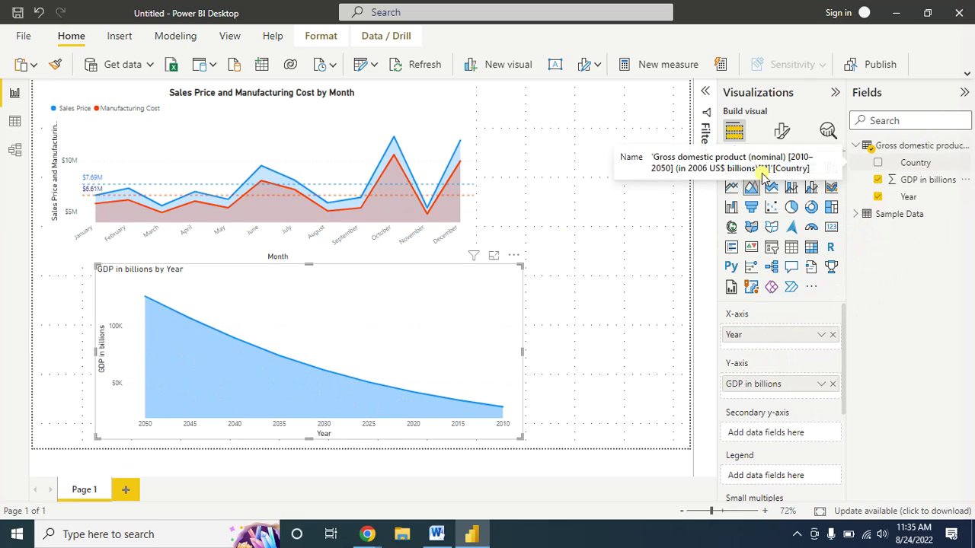
# Step: Split the GDP chart by Country in the legend, widen it, and sort years ascending
pyautogui.moveTo(926, 169); pyautogui.dragTo(799, 473)
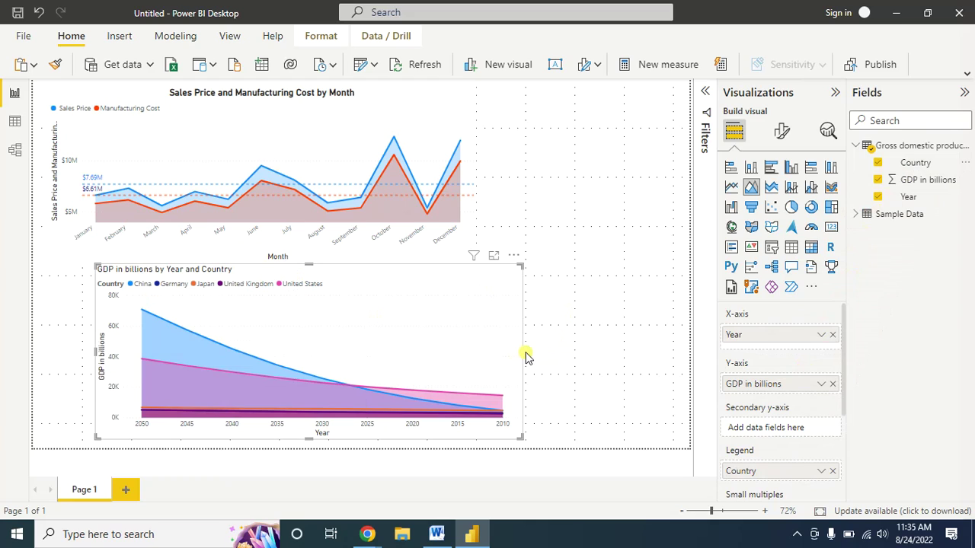
pyautogui.moveTo(521, 352); pyautogui.dragTo(614, 340)
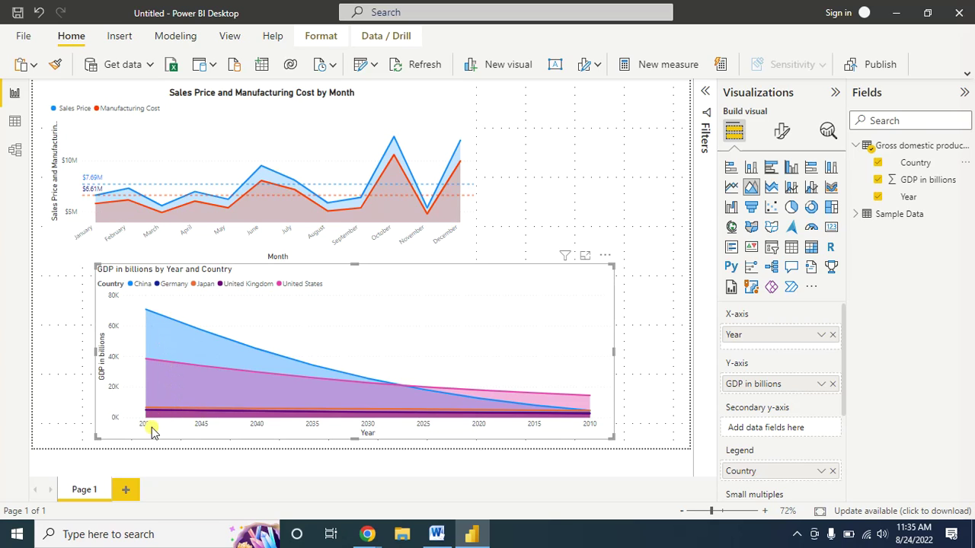
pyautogui.click(605, 255)
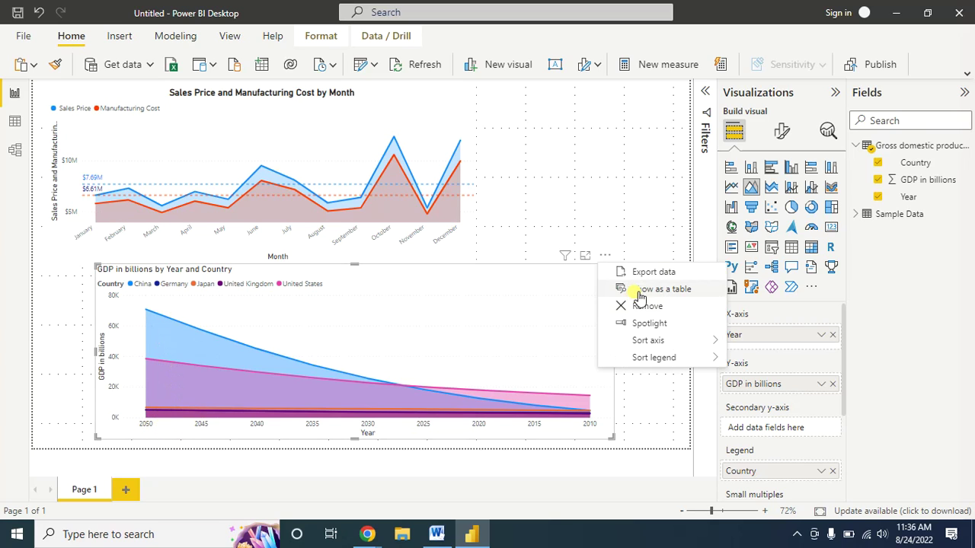
pyautogui.moveTo(660, 344)
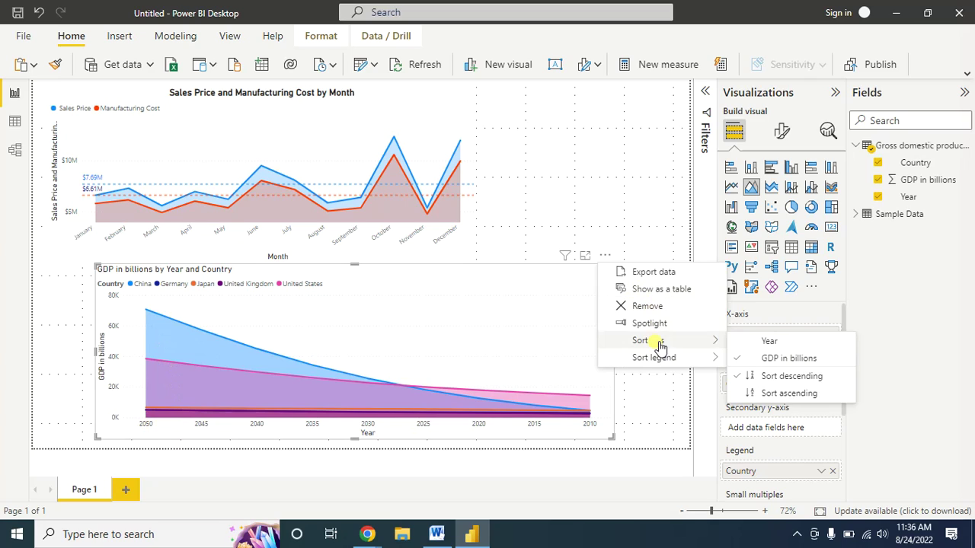
pyautogui.click(788, 396)
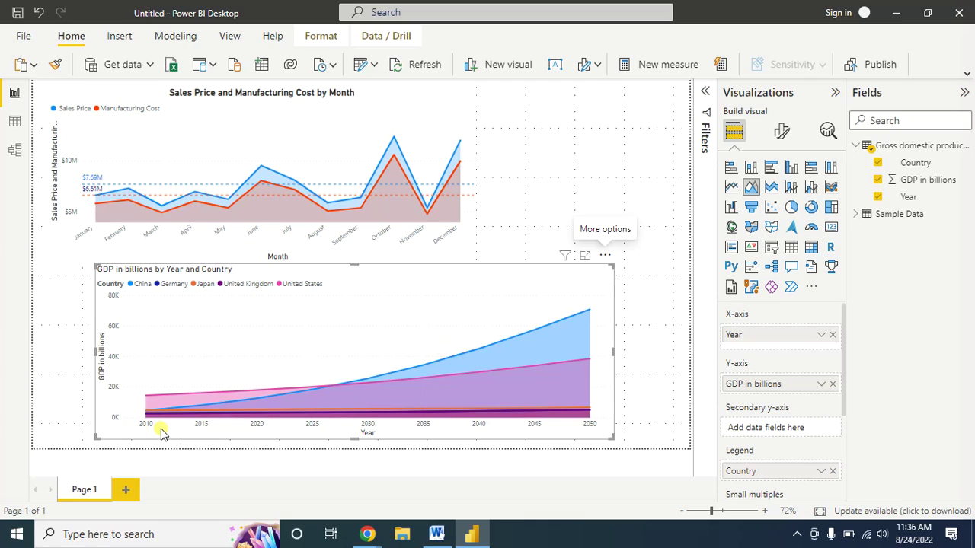
# Step: Widen the Sales Price and Manufacturing Cost chart to the right, undoing the first attempt and redoing it
pyautogui.press('Escape')
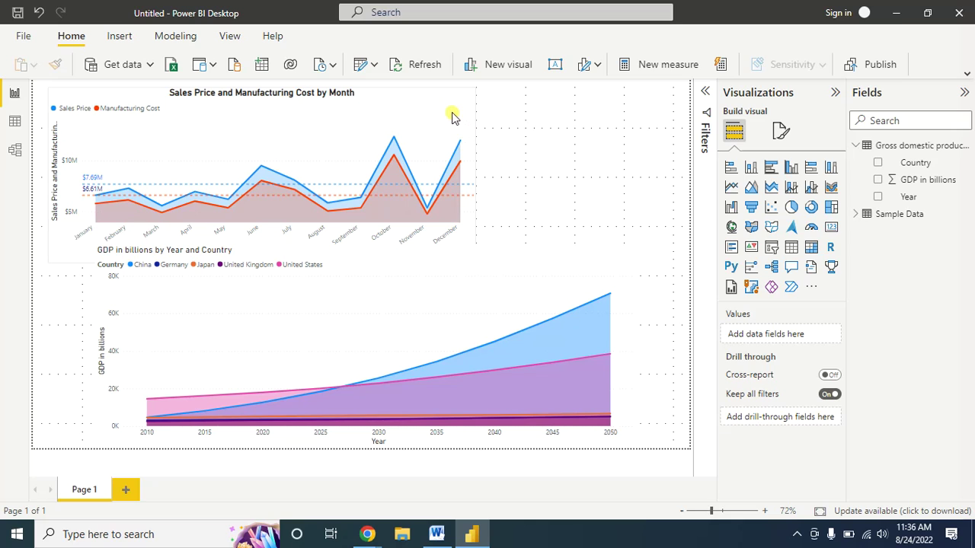
pyautogui.click(472, 164)
pyautogui.moveTo(474, 175); pyautogui.dragTo(633, 187)
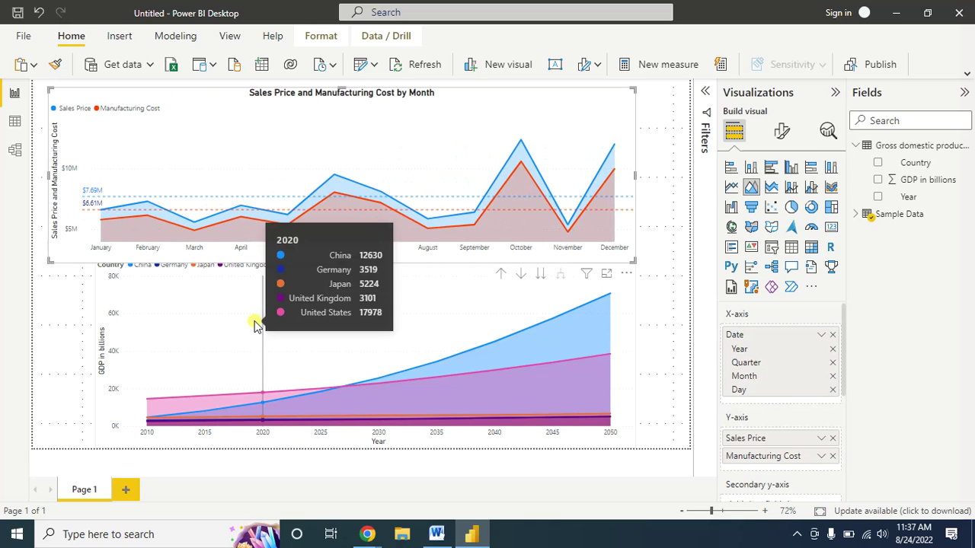
pyautogui.moveTo(202, 320)
pyautogui.hotkey('ctrl', 'z')
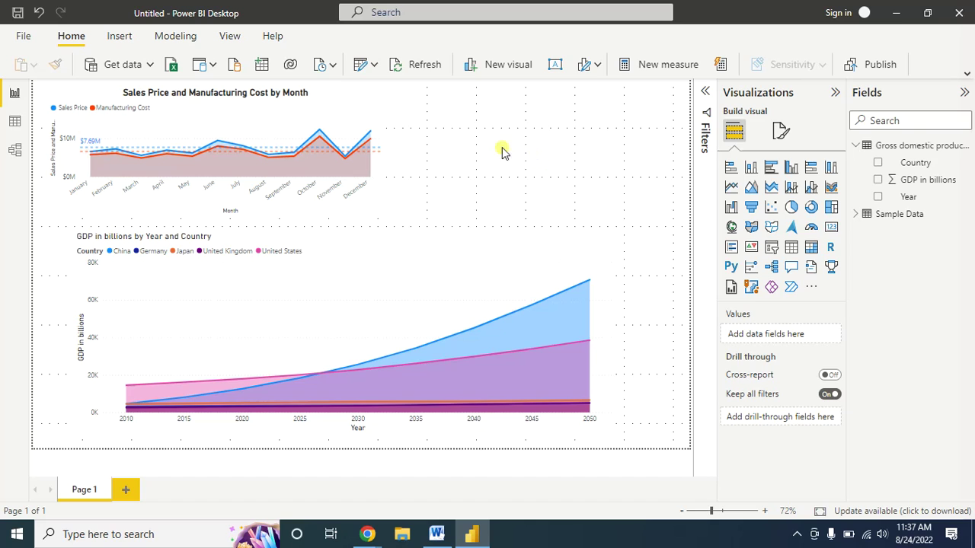
pyautogui.click(381, 133)
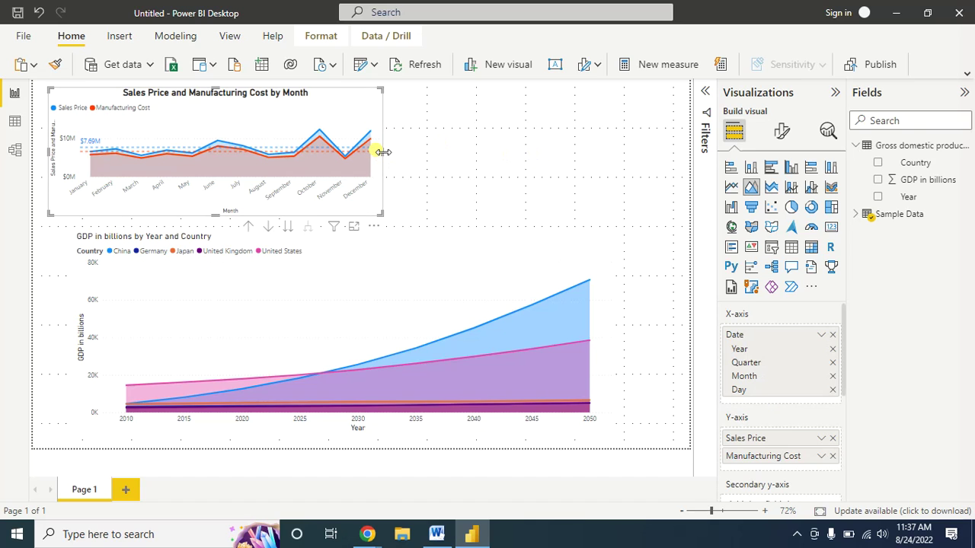
pyautogui.moveTo(383, 153); pyautogui.dragTo(532, 152)
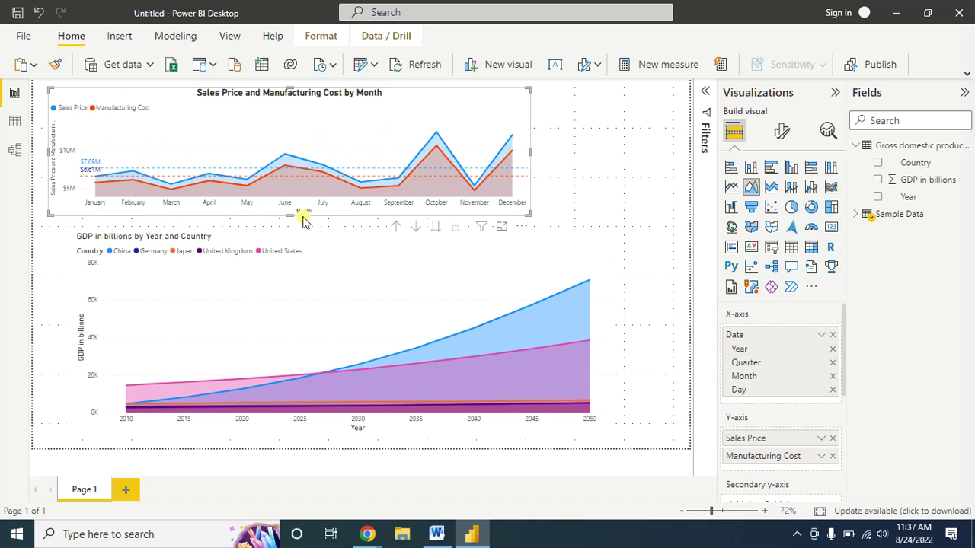